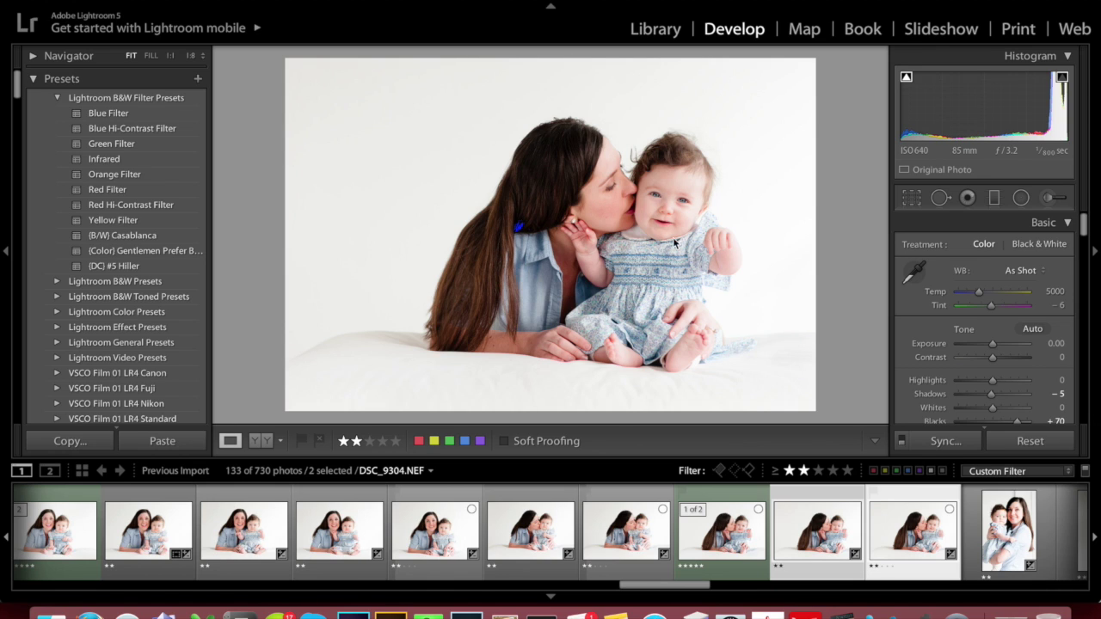
# Check photos DSC_9303.NEF and DSC_9304.NEF against each other and open both for editing in Photoshop.
pyautogui.click(841, 547)
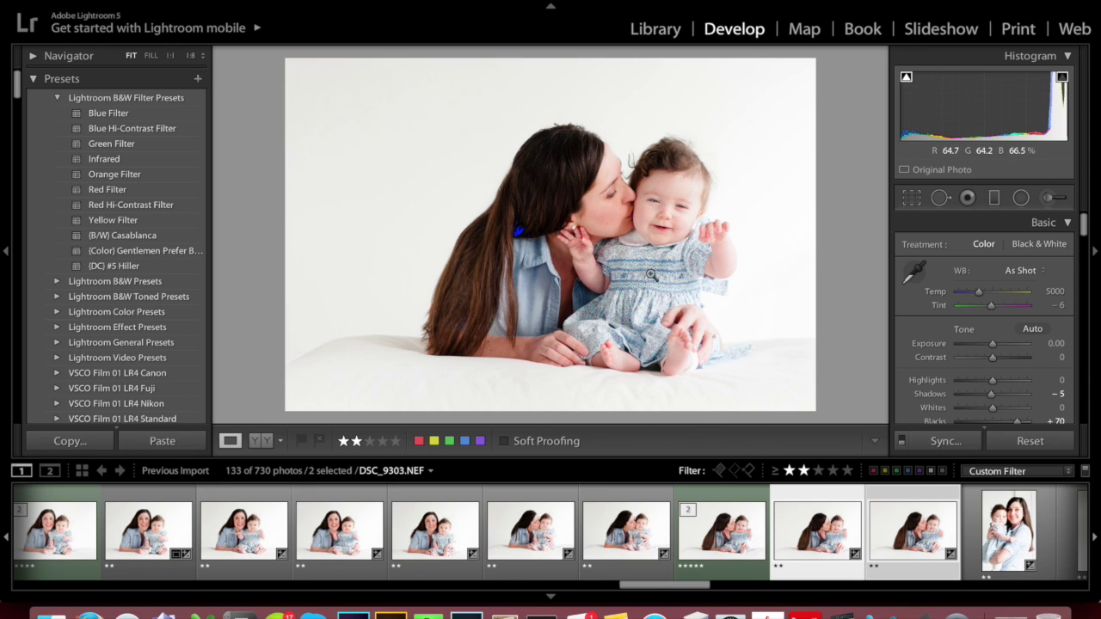
pyautogui.click(899, 545)
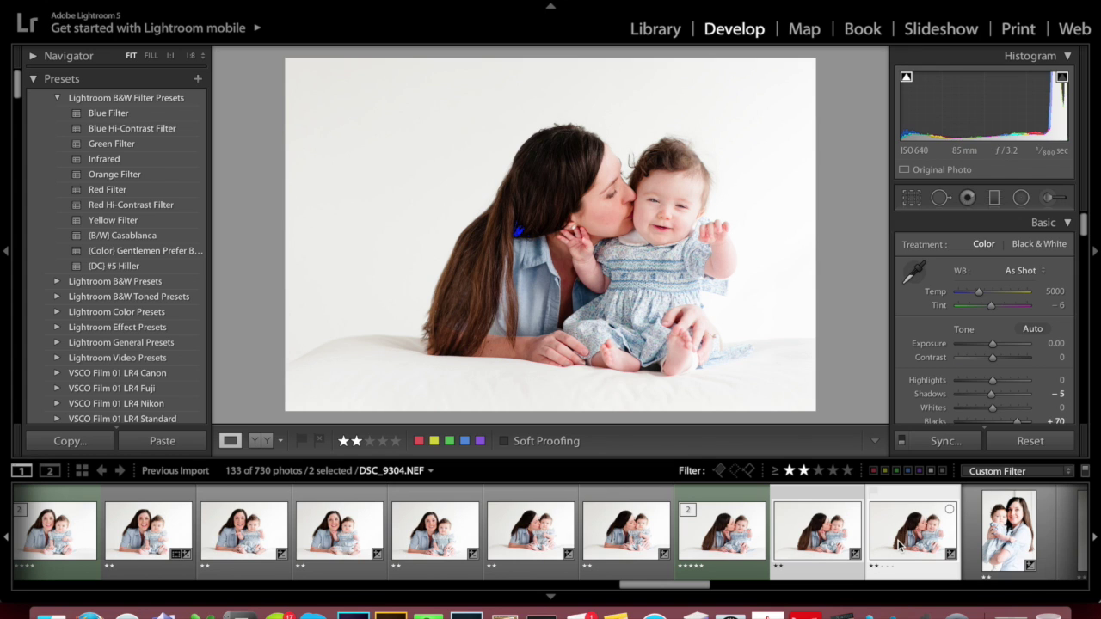
pyautogui.click(821, 537)
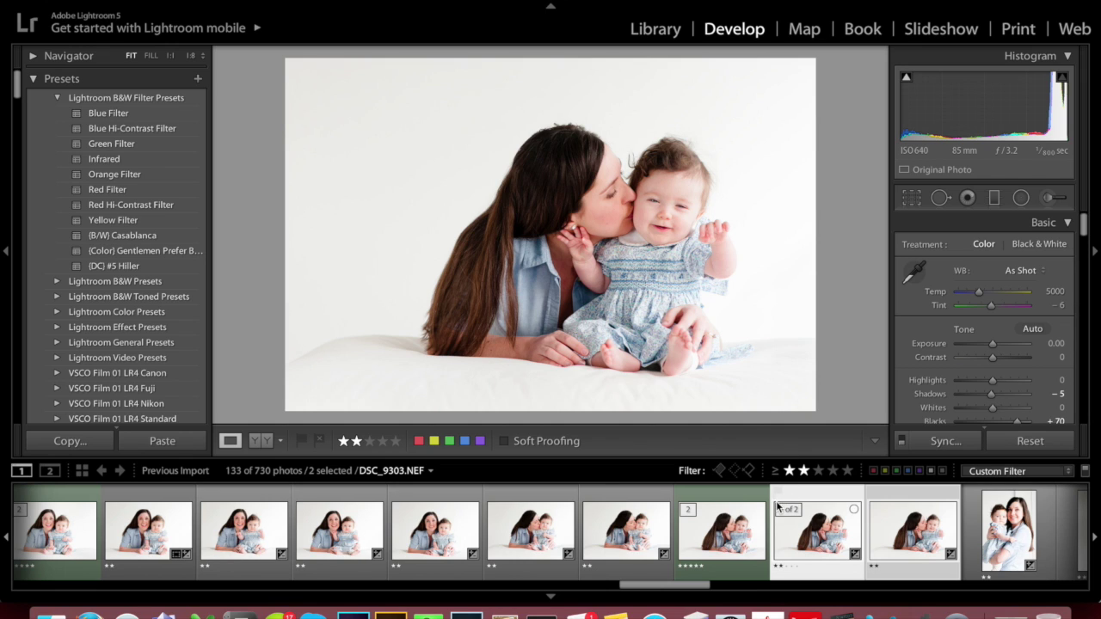
pyautogui.rightClick(917, 549)
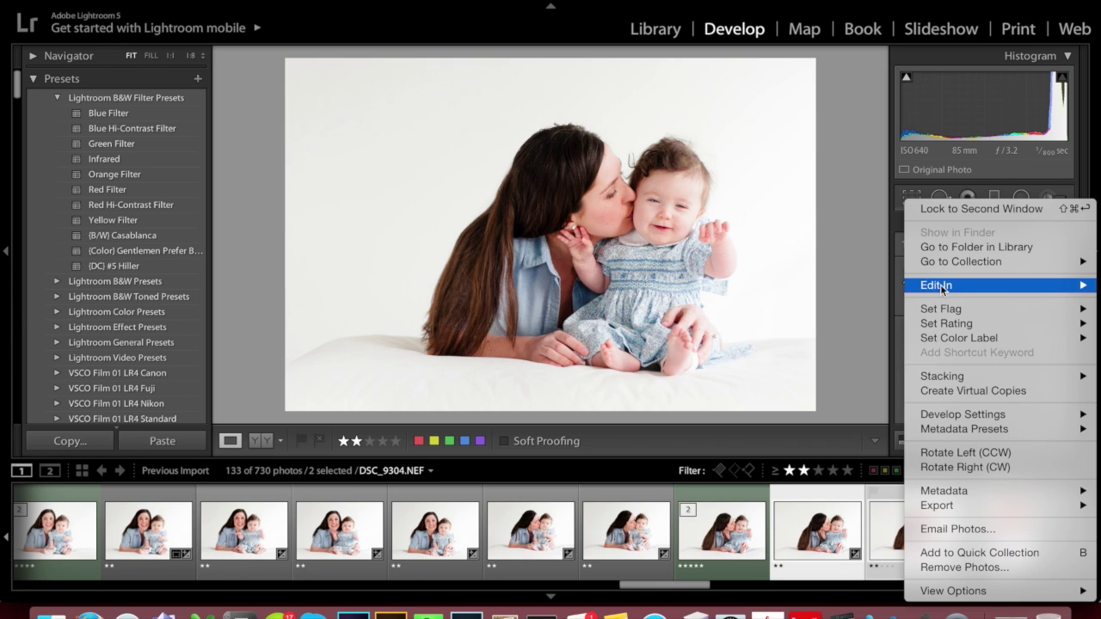
pyautogui.moveTo(941, 287)
pyautogui.click(870, 287)
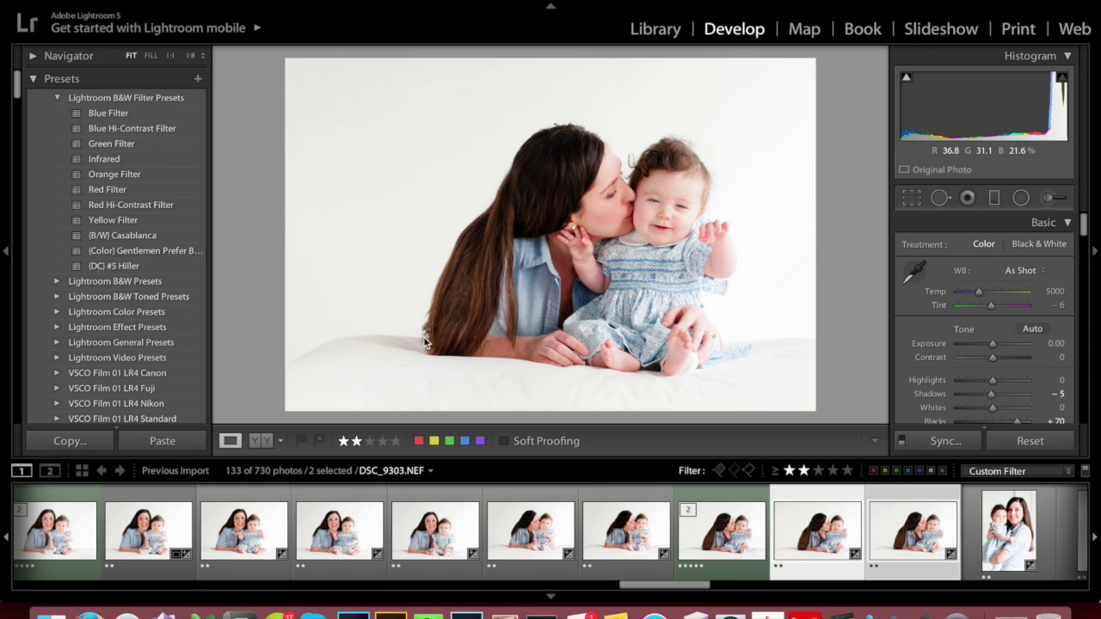
pyautogui.rightClick(825, 539)
pyautogui.click(731, 285)
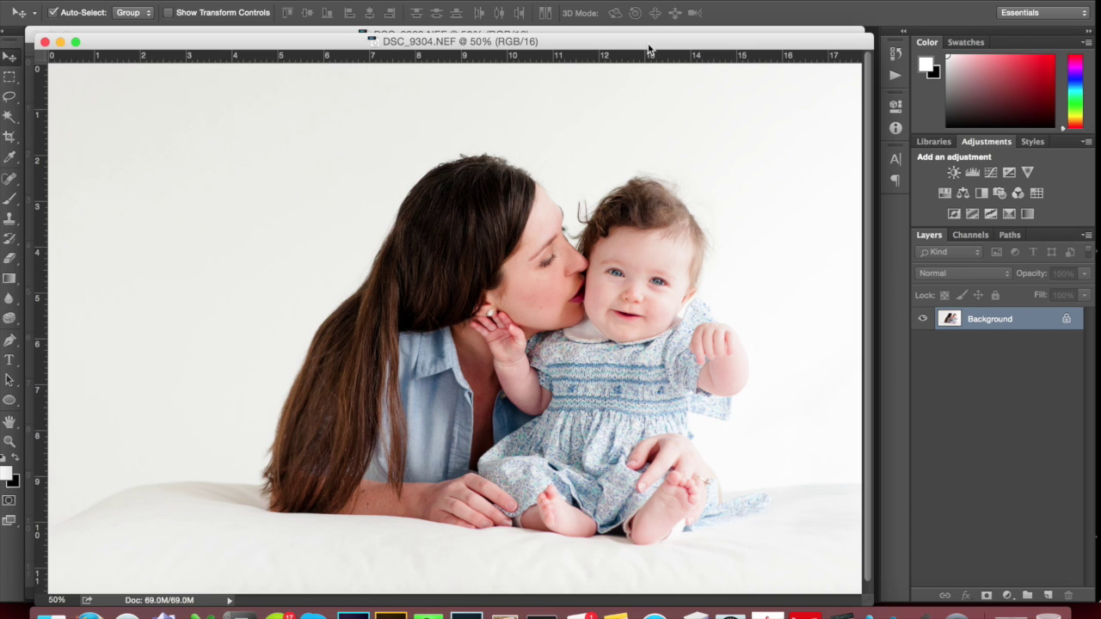
# Copy the whole DSC_9304.NEF image and paste it into DSC_9303.NEF as a new layer.
pyautogui.moveTo(646, 47); pyautogui.dragTo(645, 121)
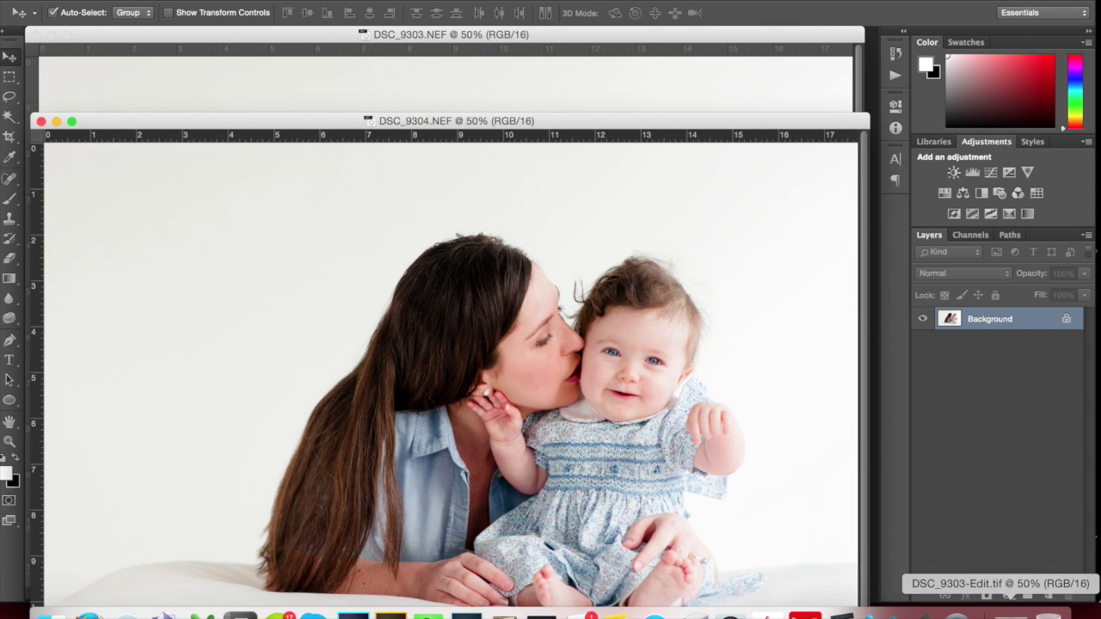
pyautogui.click(1000, 612)
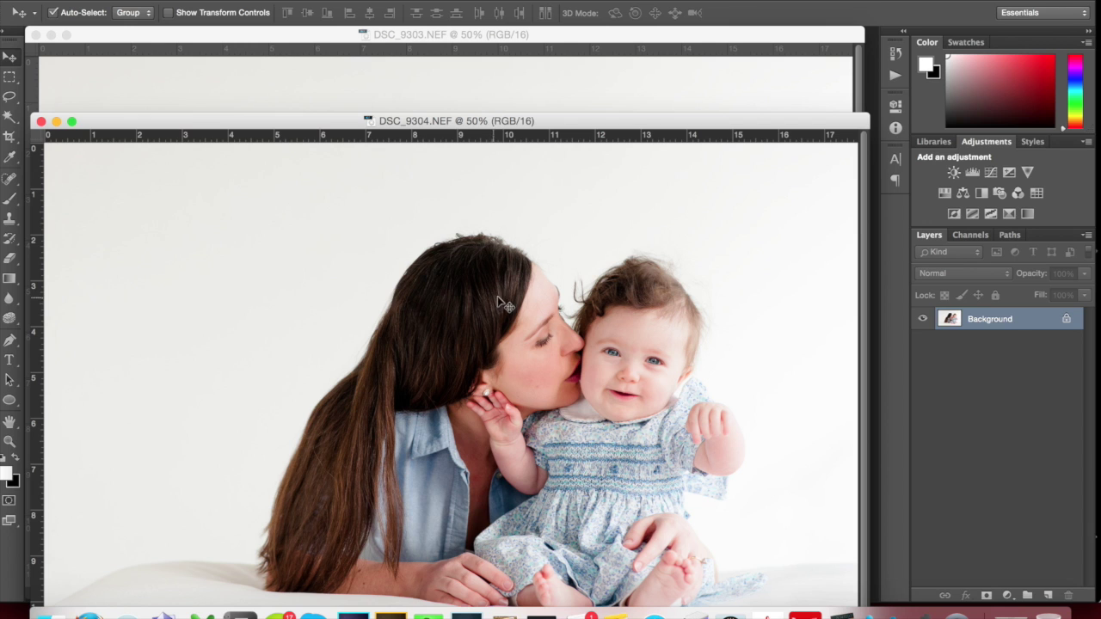
pyautogui.press('super')
pyautogui.click(544, 47)
pyautogui.press('super+v')
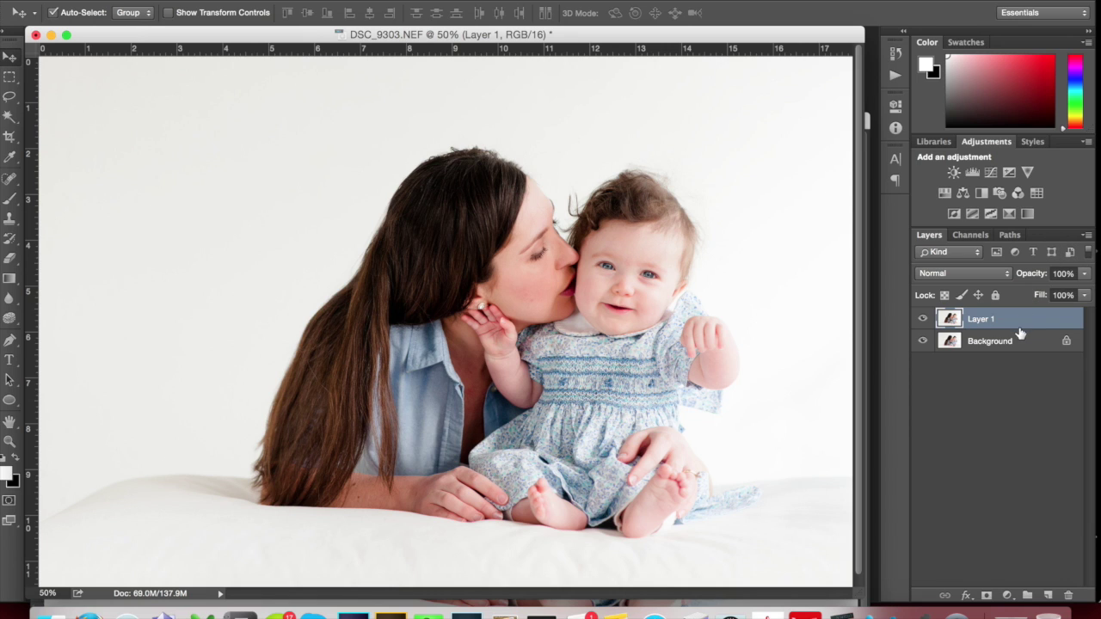
# Lower the opacity of Layer 1 to 53% so the background photo shows through.
pyautogui.click(1084, 274)
pyautogui.moveTo(1085, 295); pyautogui.dragTo(1062, 294)
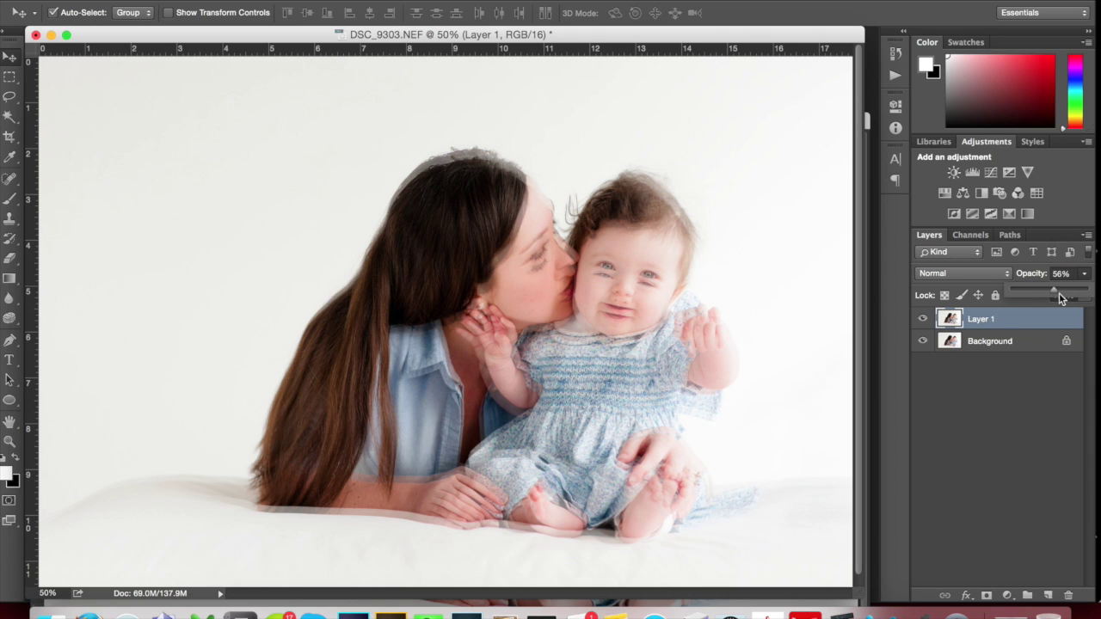
pyautogui.moveTo(1050, 288); pyautogui.dragTo(1032, 305)
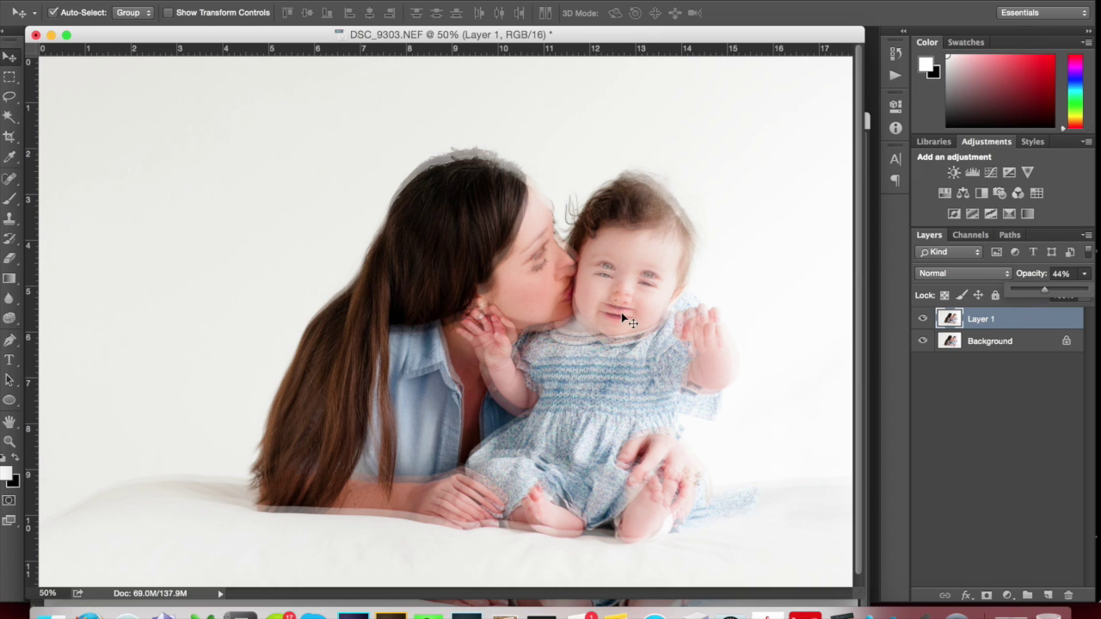
pyautogui.press('Up')
pyautogui.press('Up')
pyautogui.press('Up')
pyautogui.press('Up')
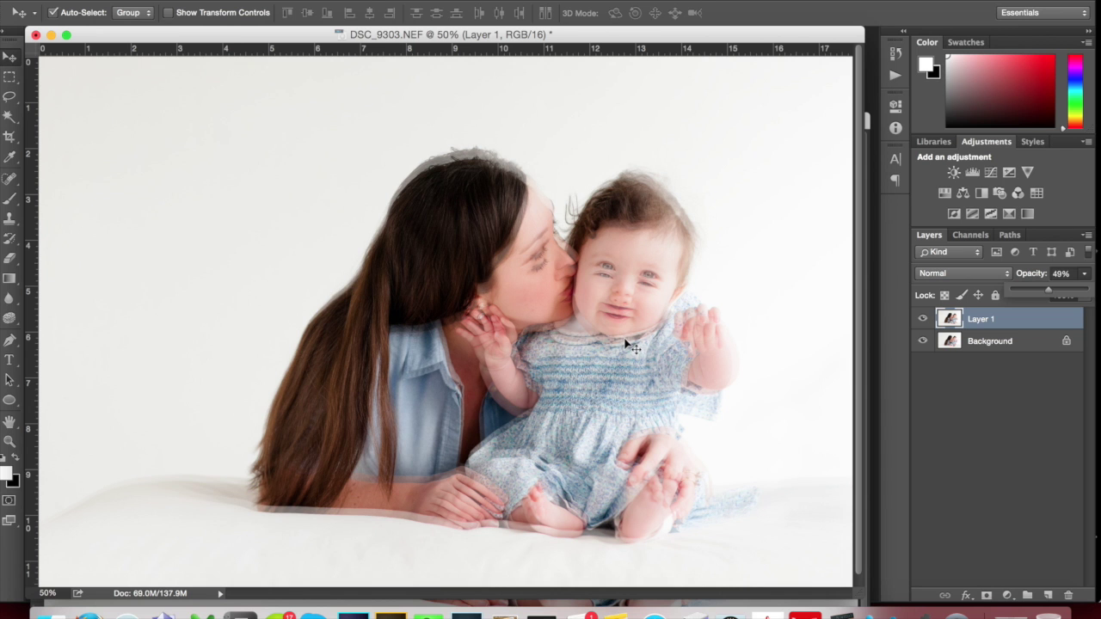
pyautogui.press('Up')
pyautogui.press('Up')
# Move Layer 1 down and nudge it until the baby's face lines up with the background photo.
pyautogui.moveTo(630, 343)
pyautogui.mouseDown()
pyautogui.moveTo(633, 325)
pyautogui.moveTo(621, 352)
pyautogui.mouseUp()
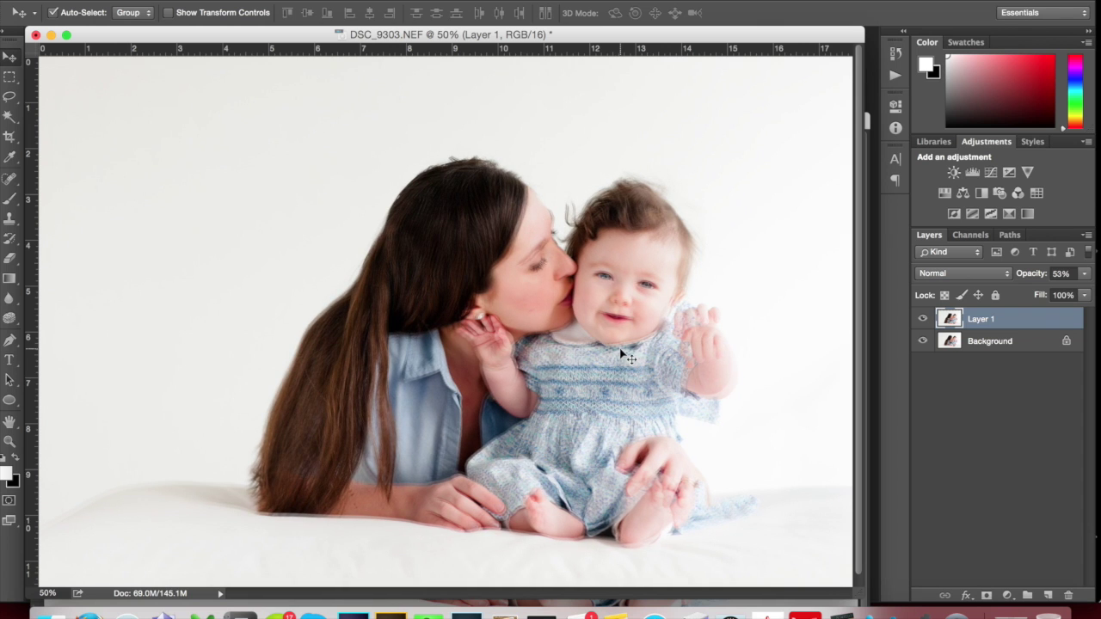
pyautogui.press('Up')
pyautogui.press('Up')
pyautogui.press('Up')
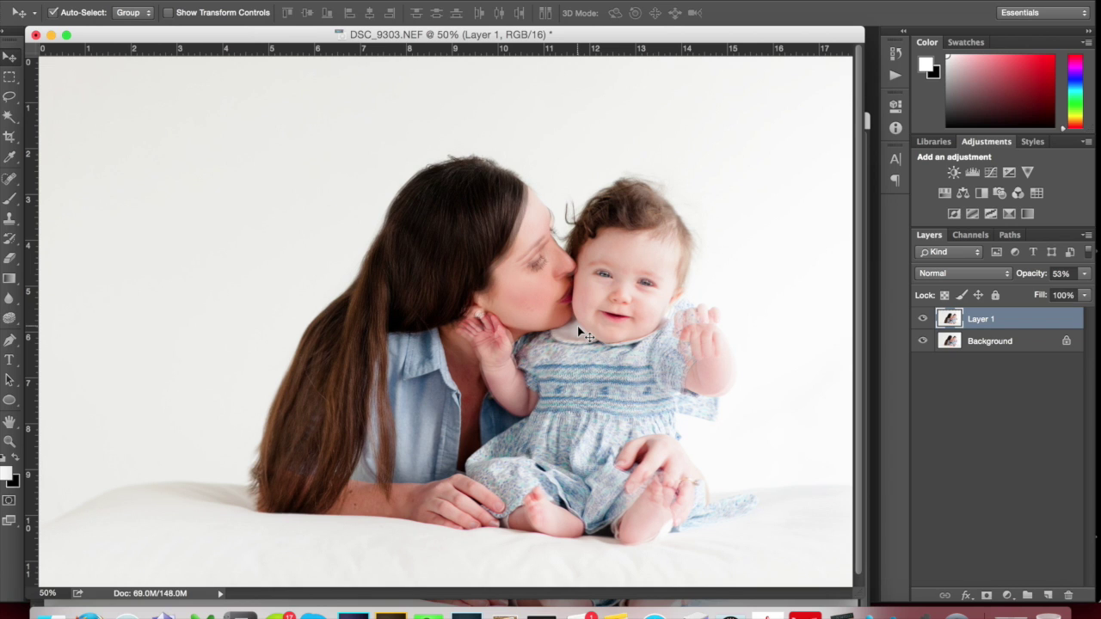
# Restore Layer 1 to 100% opacity and add a black layer mask that hides it.
pyautogui.click(1085, 274)
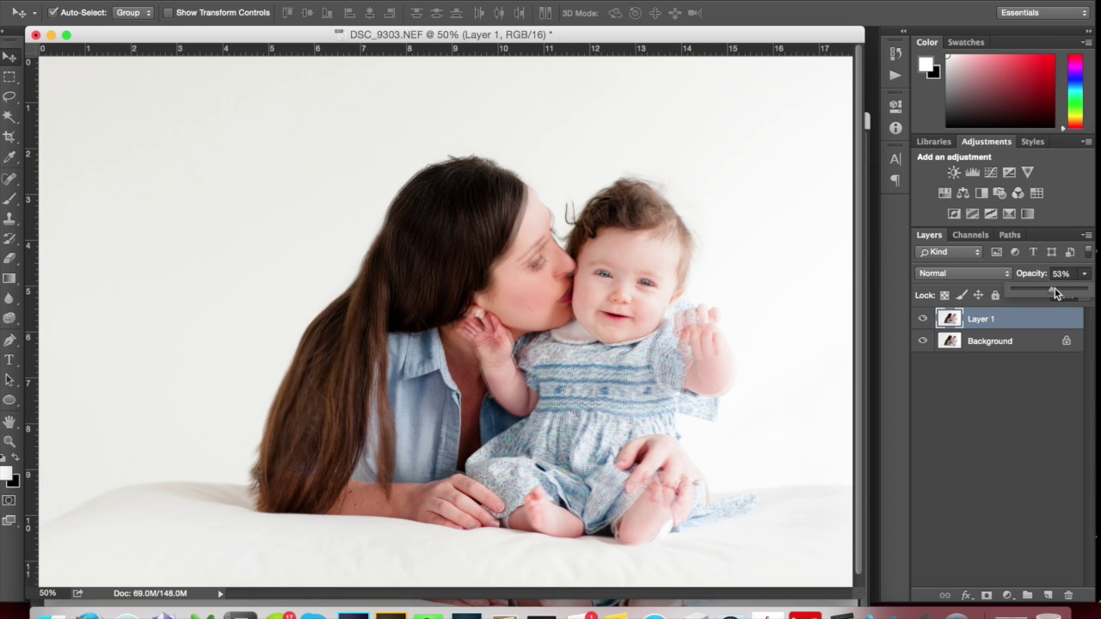
pyautogui.moveTo(1053, 288); pyautogui.dragTo(1097, 309)
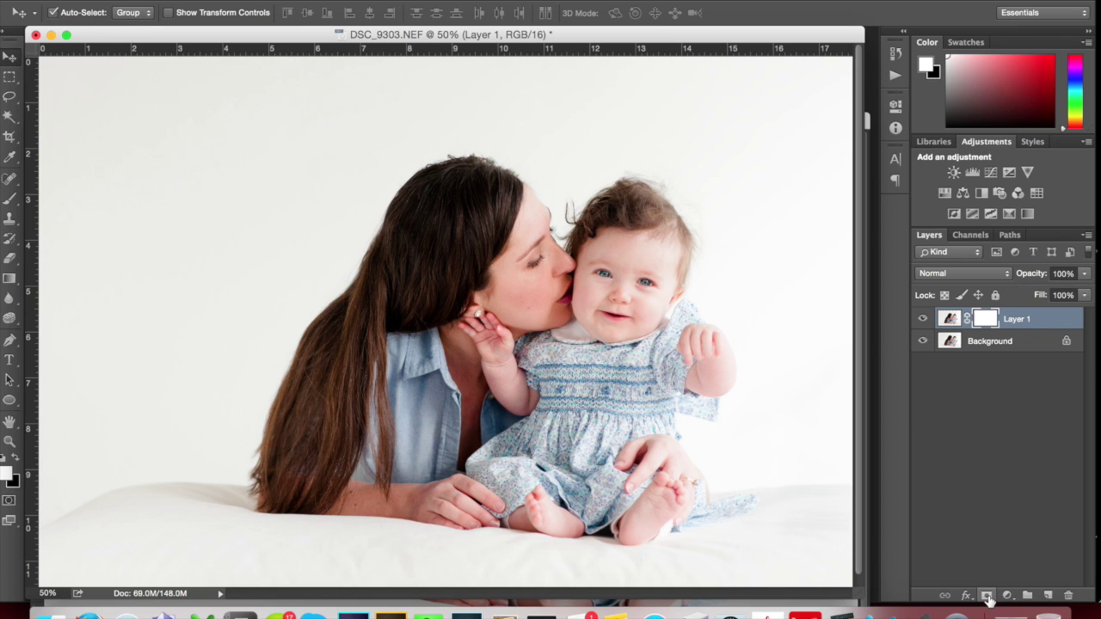
pyautogui.click(986, 595)
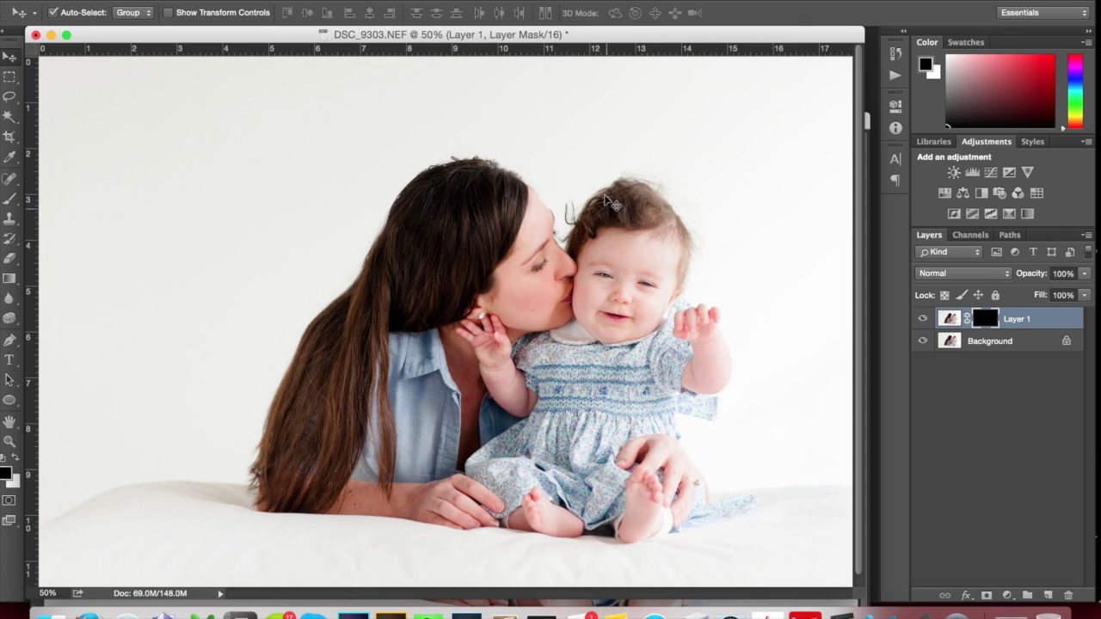
# Set up the Brush tool at size 175 and 100% opacity with white as the foreground colour.
pyautogui.press('b')
pyautogui.press('[')
pyautogui.press('[')
pyautogui.press('[')
pyautogui.press('[')
pyautogui.press('[')
pyautogui.press('[')
pyautogui.press('[')
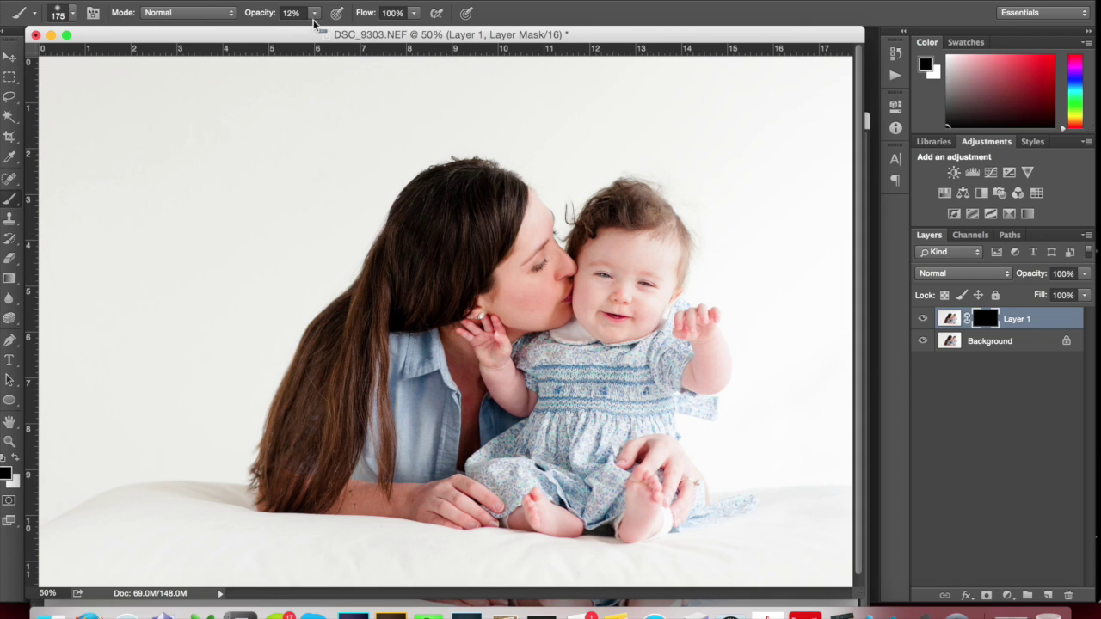
pyautogui.click(314, 12)
pyautogui.moveTo(313, 29); pyautogui.dragTo(427, 38)
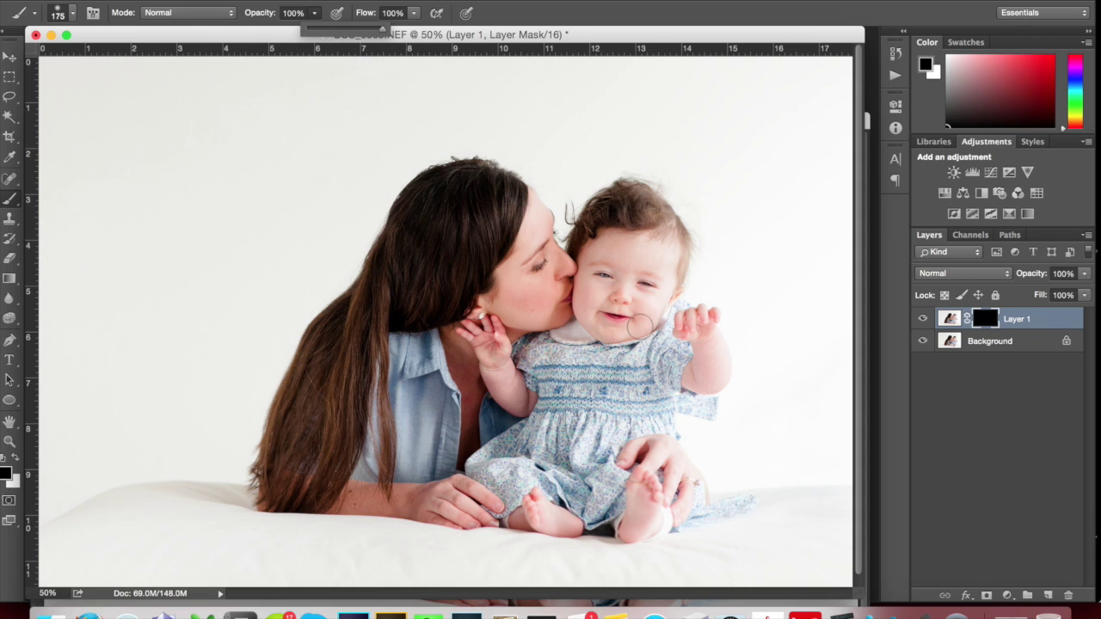
pyautogui.click(15, 459)
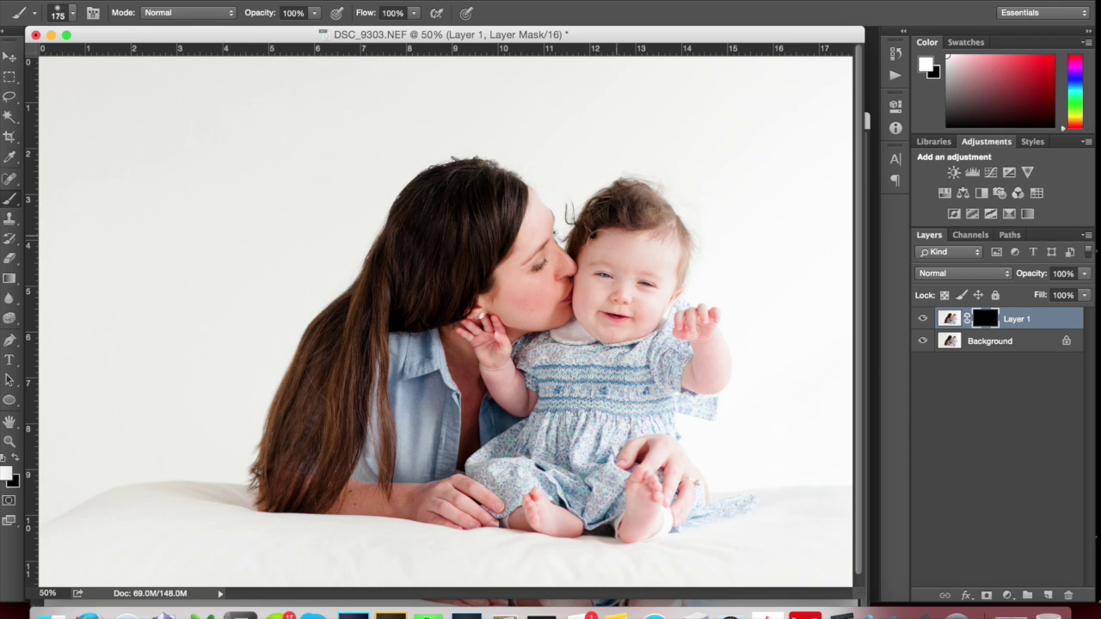
# Paint white on the layer mask over the baby's eyes and mouth to reveal Layer 1's expression.
pyautogui.moveTo(606, 275)
pyautogui.mouseDown()
pyautogui.moveTo(614, 261)
pyautogui.moveTo(655, 277)
pyautogui.mouseUp()
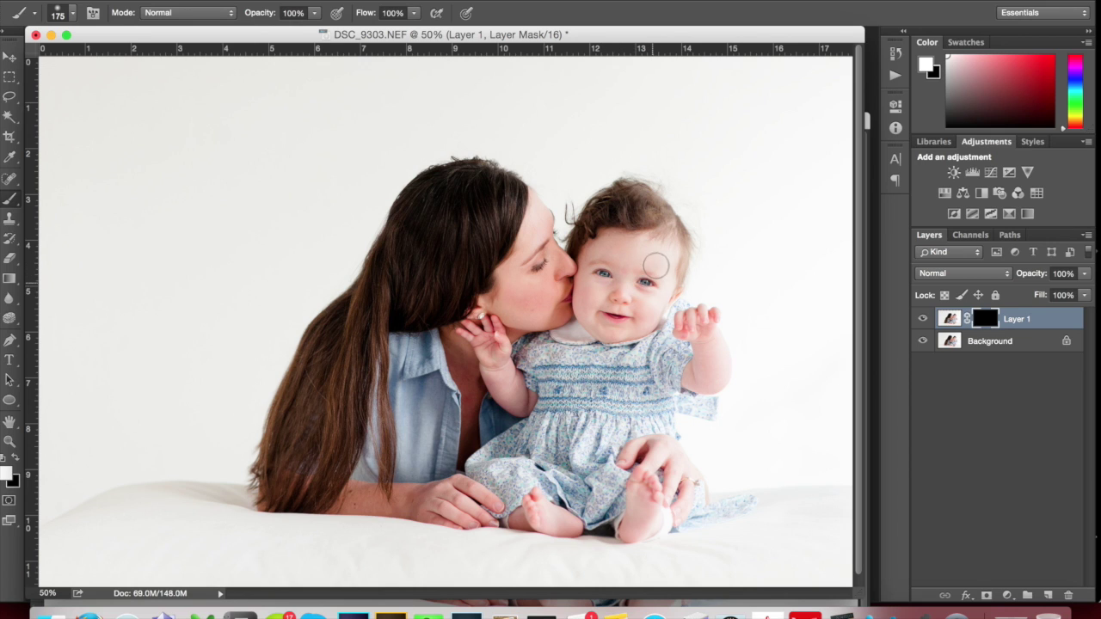
pyautogui.moveTo(617, 312)
pyautogui.mouseDown()
pyautogui.moveTo(597, 301)
pyautogui.moveTo(642, 314)
pyautogui.mouseUp()
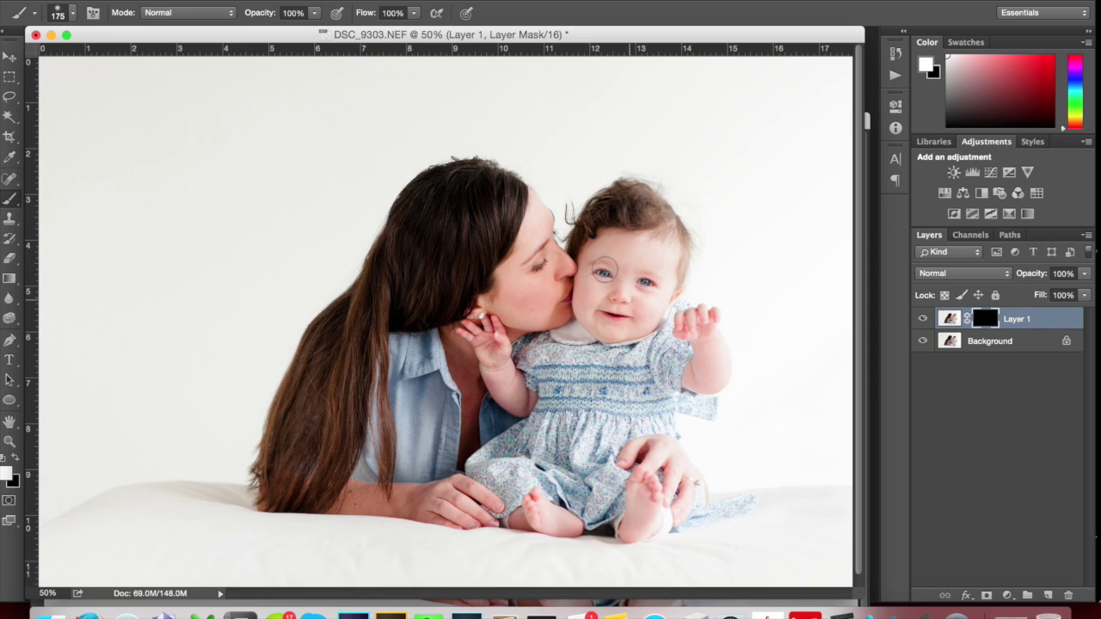
pyautogui.moveTo(604, 268); pyautogui.dragTo(600, 295)
# Toggle Layer 1's visibility to compare the baby's face before and after the swap.
pyautogui.click(923, 319)
pyautogui.click(923, 319)
pyautogui.click(924, 319)
pyautogui.click(923, 320)
pyautogui.click(925, 320)
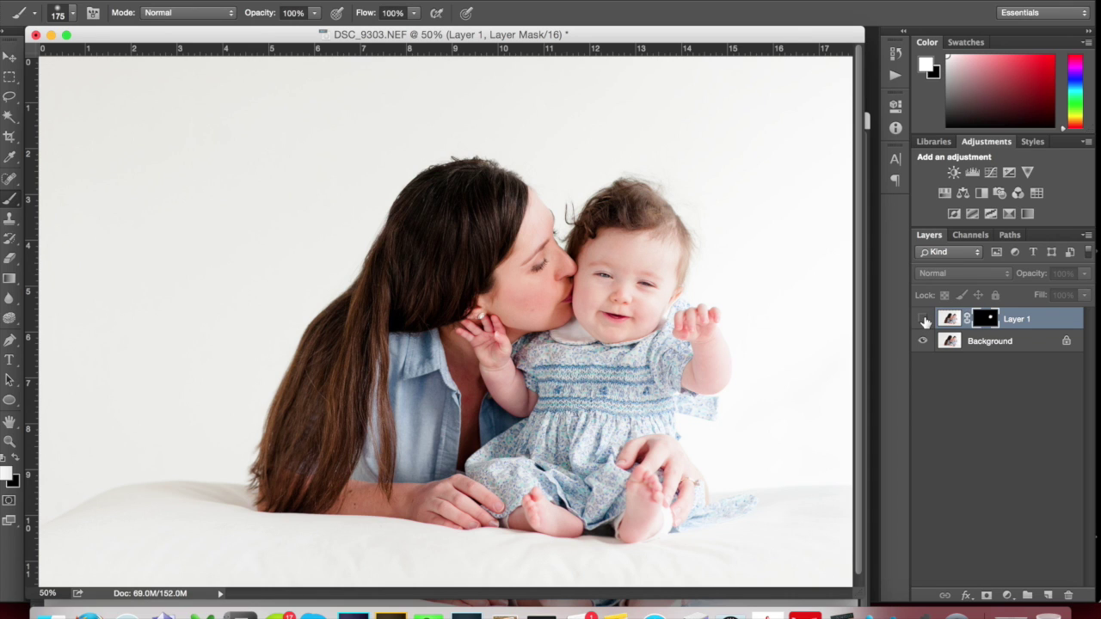
pyautogui.click(925, 320)
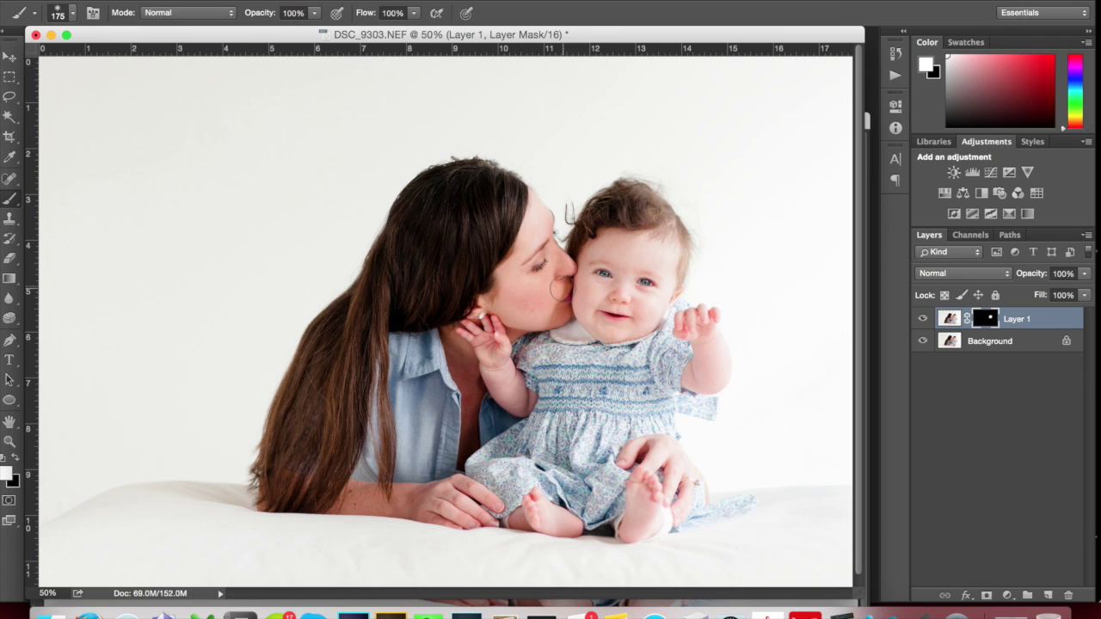
# Return to the Brush tool with black as the foreground colour for correcting the mask.
pyautogui.press('c')
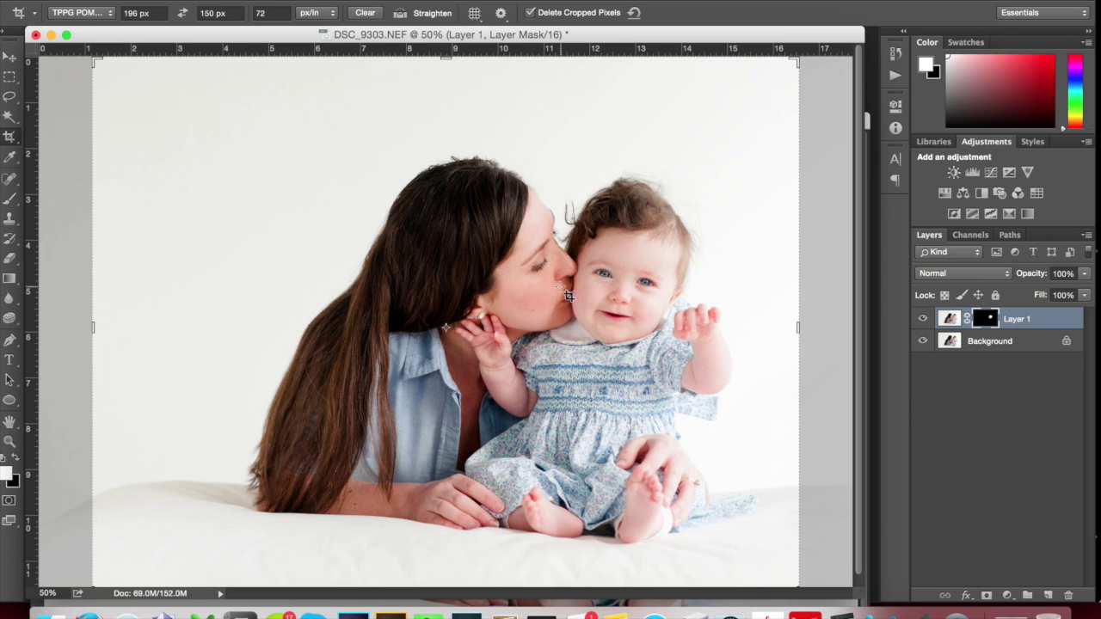
pyautogui.press('b')
pyautogui.press('x')
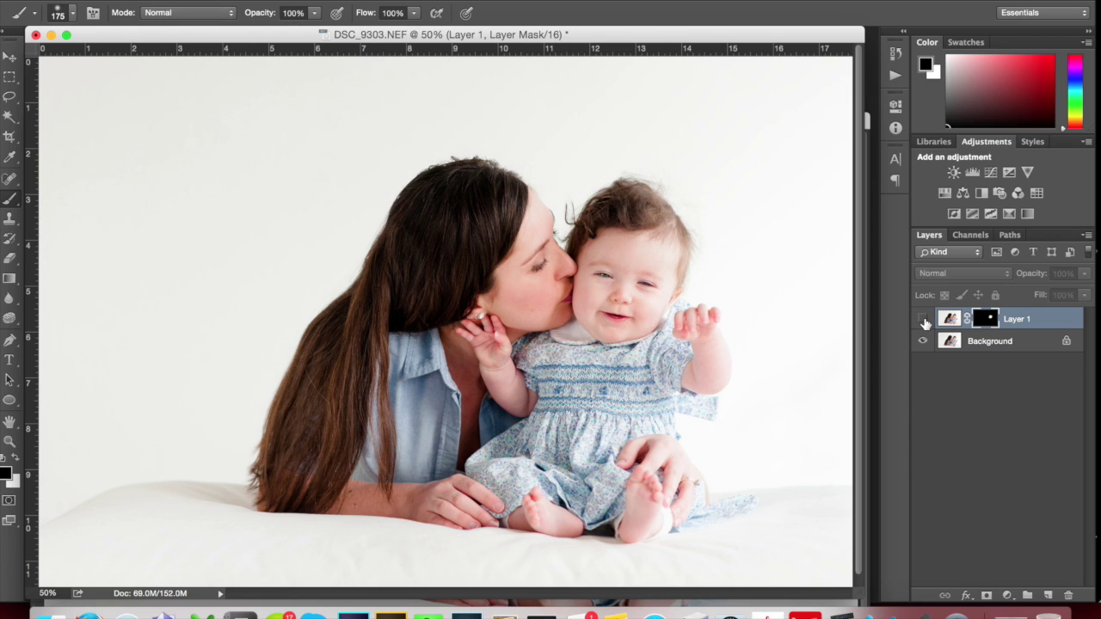
# Hide and show Layer 1 repeatedly to inspect how well the masked face blends with the background.
pyautogui.click(923, 320)
pyautogui.click(923, 320)
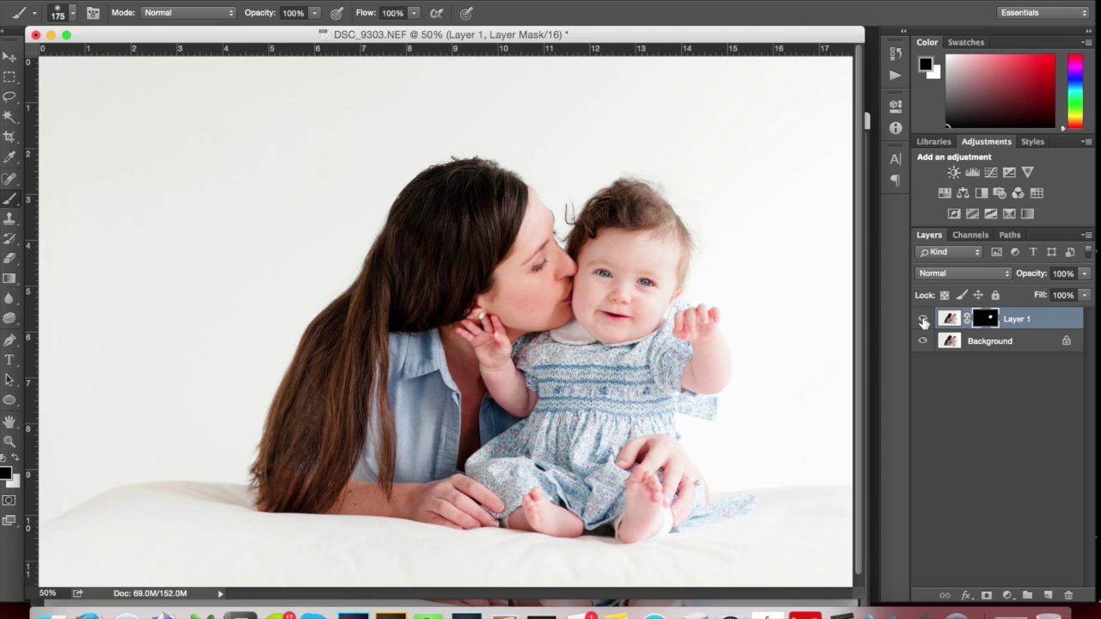
pyautogui.click(923, 320)
pyautogui.click(922, 320)
pyautogui.click(923, 320)
pyautogui.click(922, 320)
pyautogui.click(923, 320)
pyautogui.click(923, 320)
pyautogui.click(923, 320)
pyautogui.click(922, 321)
# Merge Layer 1 into the background and remove the blemish on the mother's cheek with the Spot Healing Brush.
pyautogui.press('super+e')
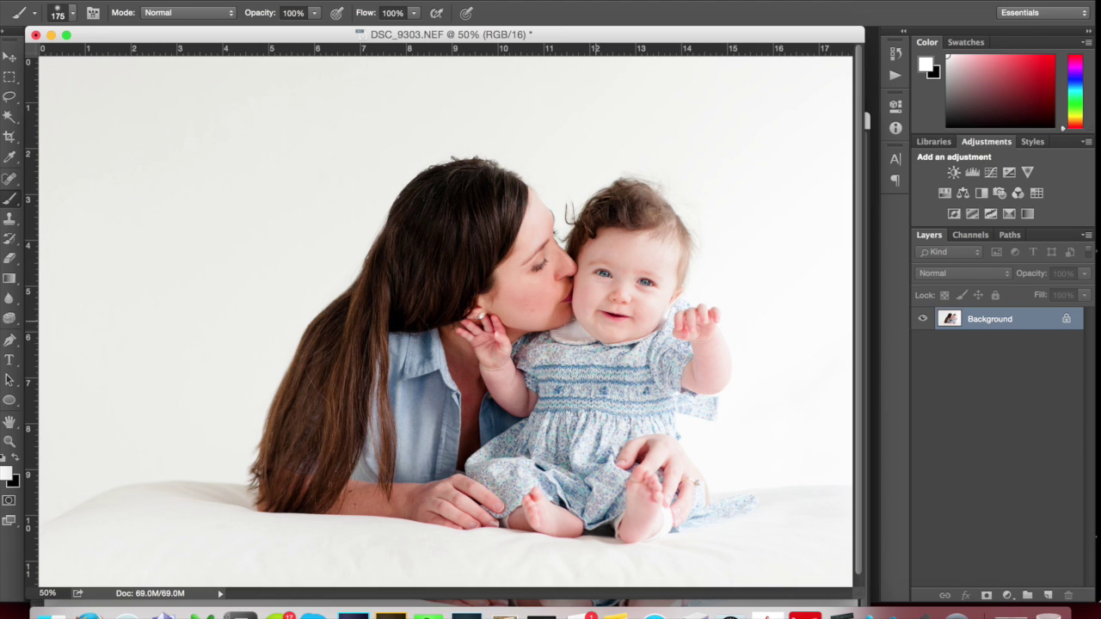
pyautogui.click(24, 174)
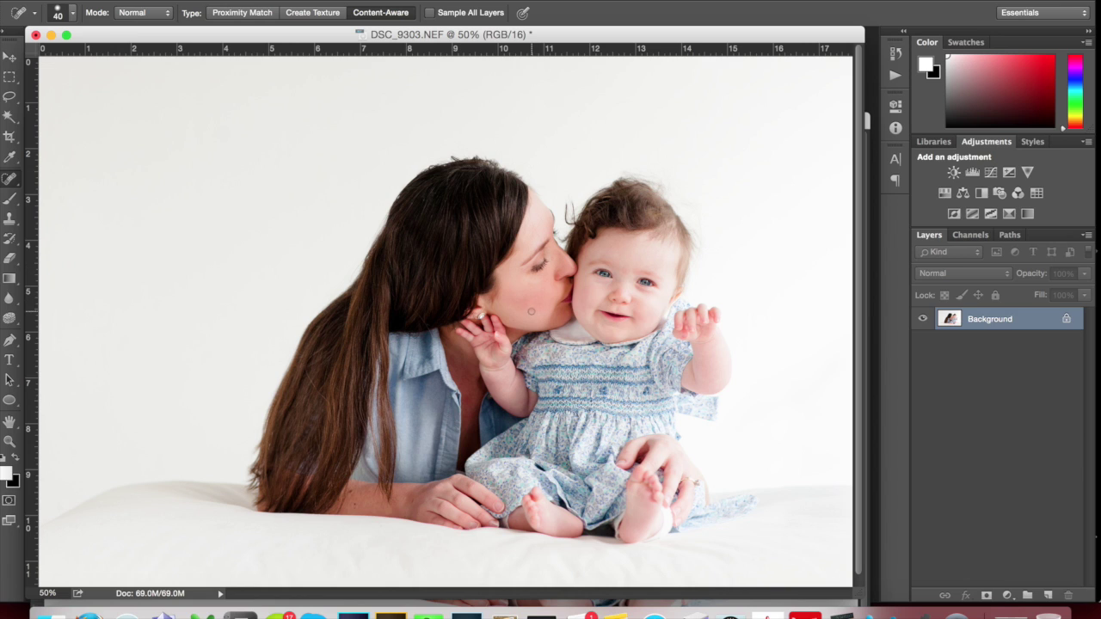
pyautogui.click(536, 310)
pyautogui.click(15, 186)
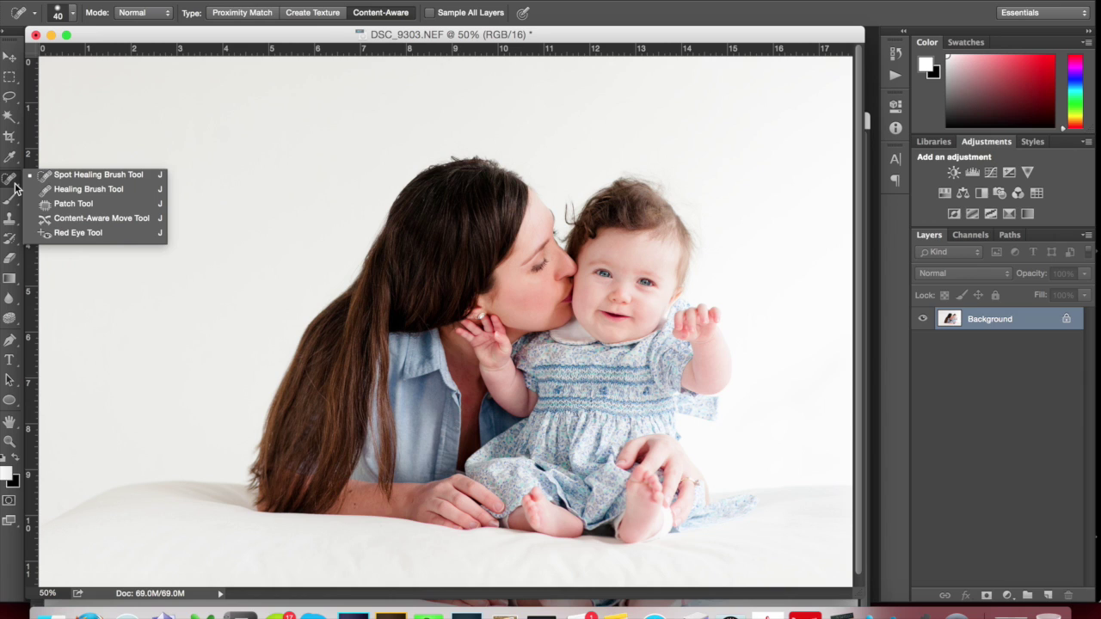
pyautogui.click(12, 183)
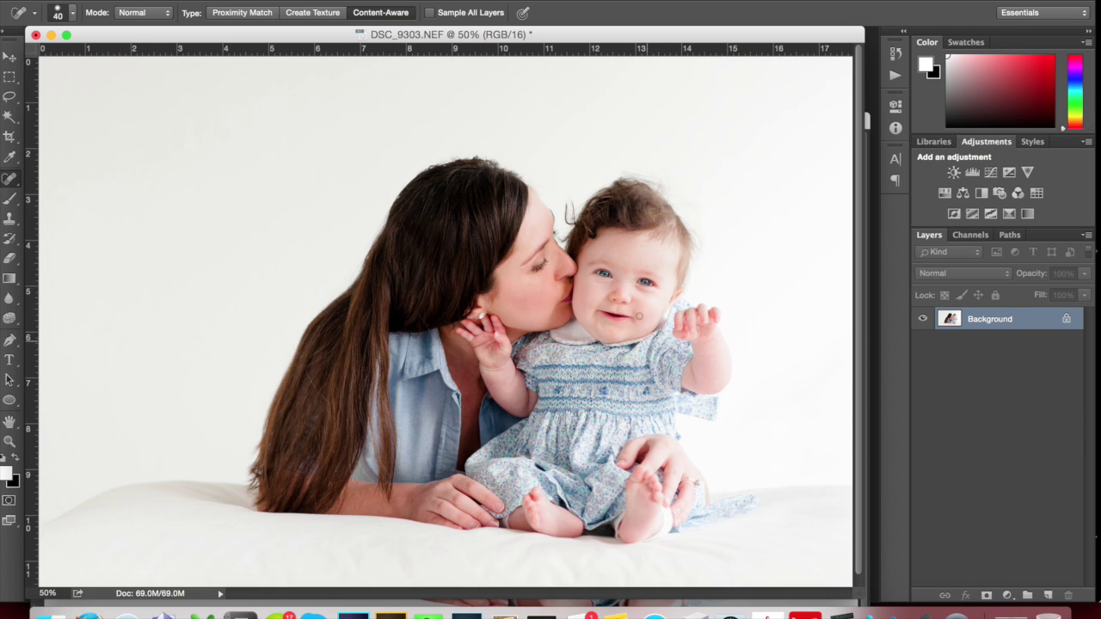
# Run the Portraiture action and target the image of the resulting masked layer instead of its mask.
pyautogui.click(896, 75)
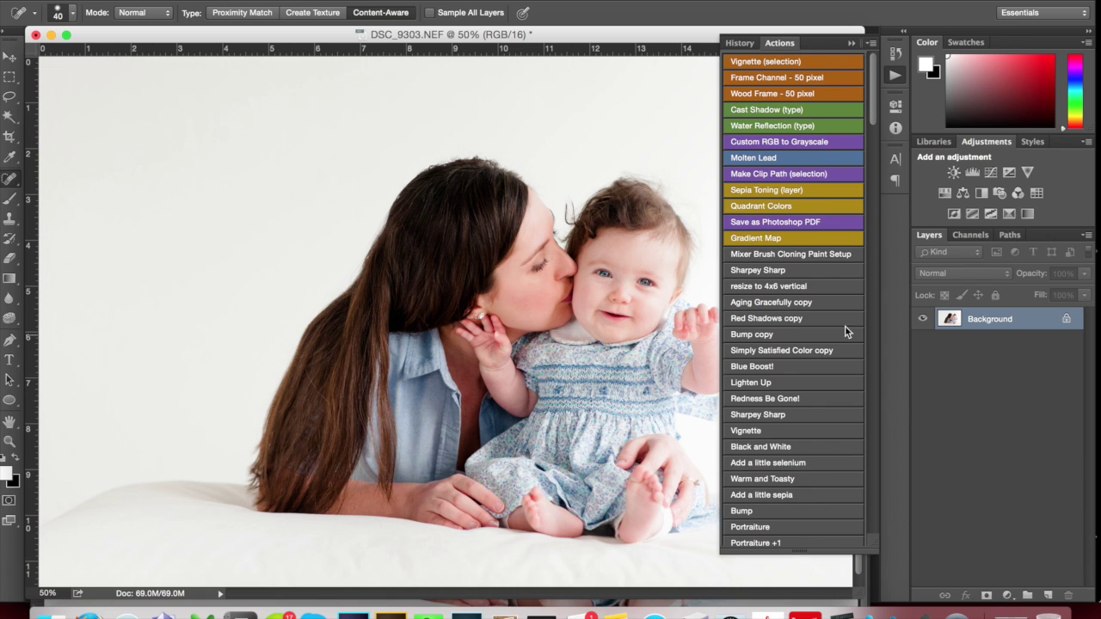
pyautogui.scroll(-8, 870, 129)
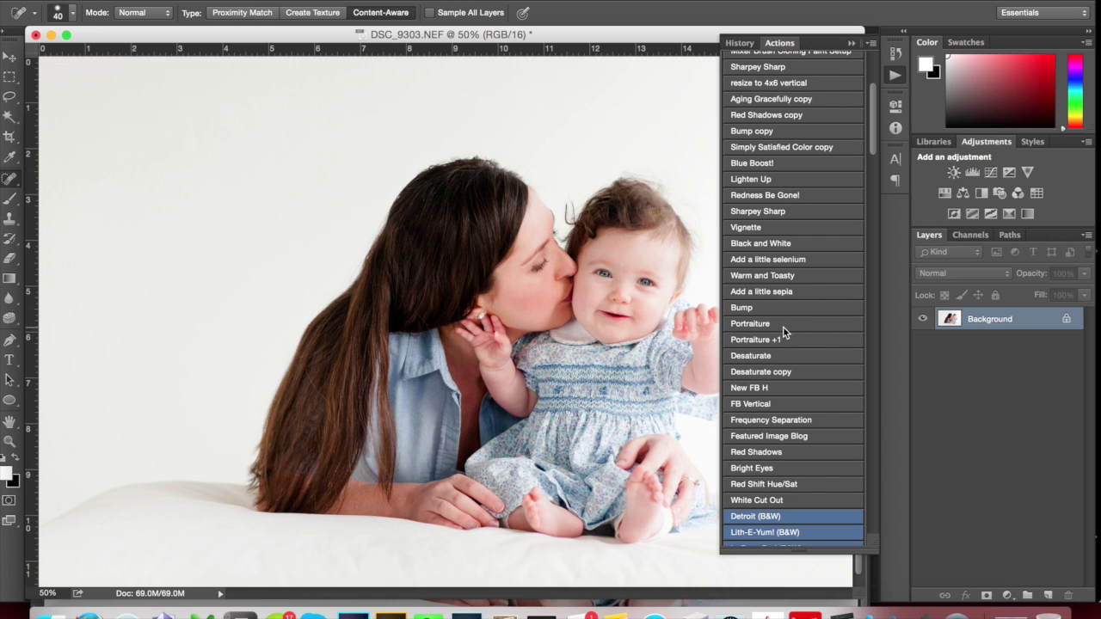
pyautogui.click(756, 324)
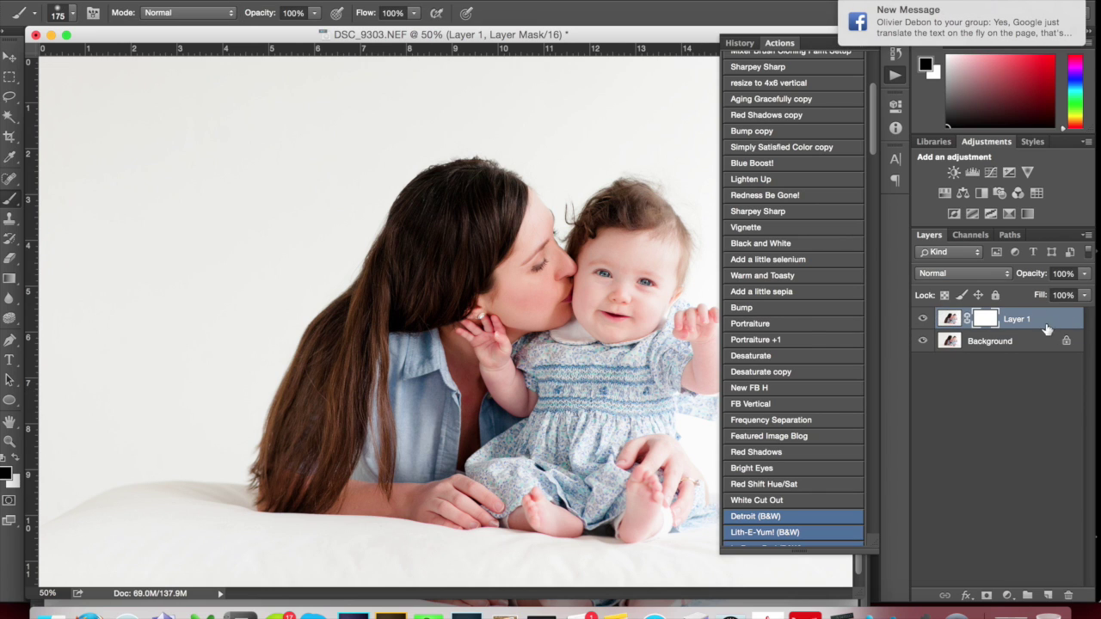
pyautogui.press('super+2')
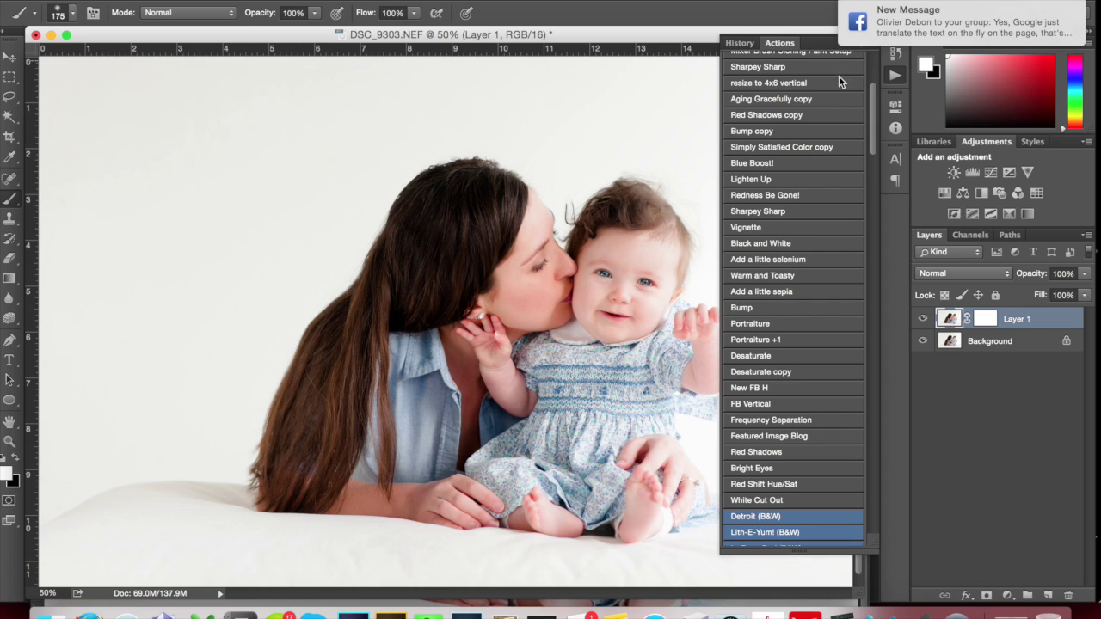
# Invert Layer 1's mask to black and paint with white over the faces and skin to reveal the smoothing there.
pyautogui.click(892, 77)
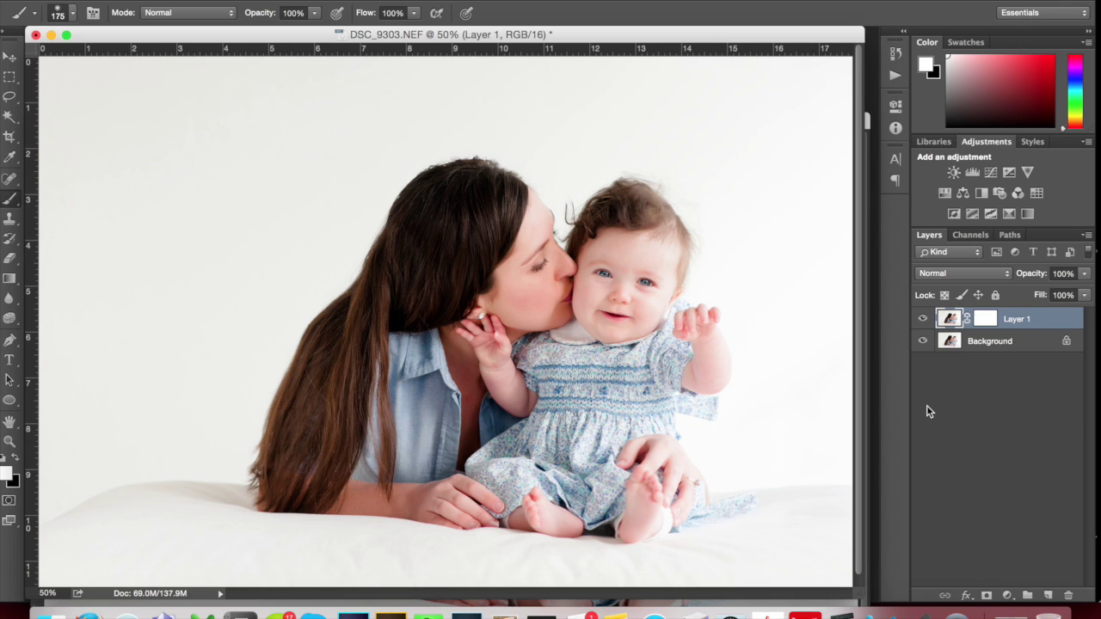
pyautogui.click(985, 320)
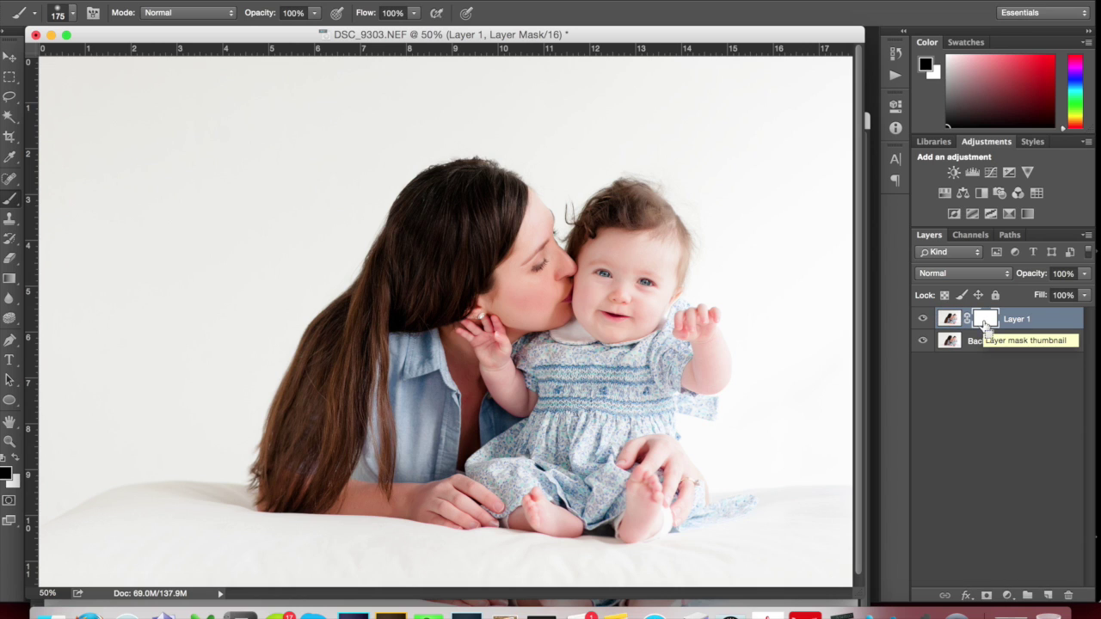
pyautogui.press('super+i')
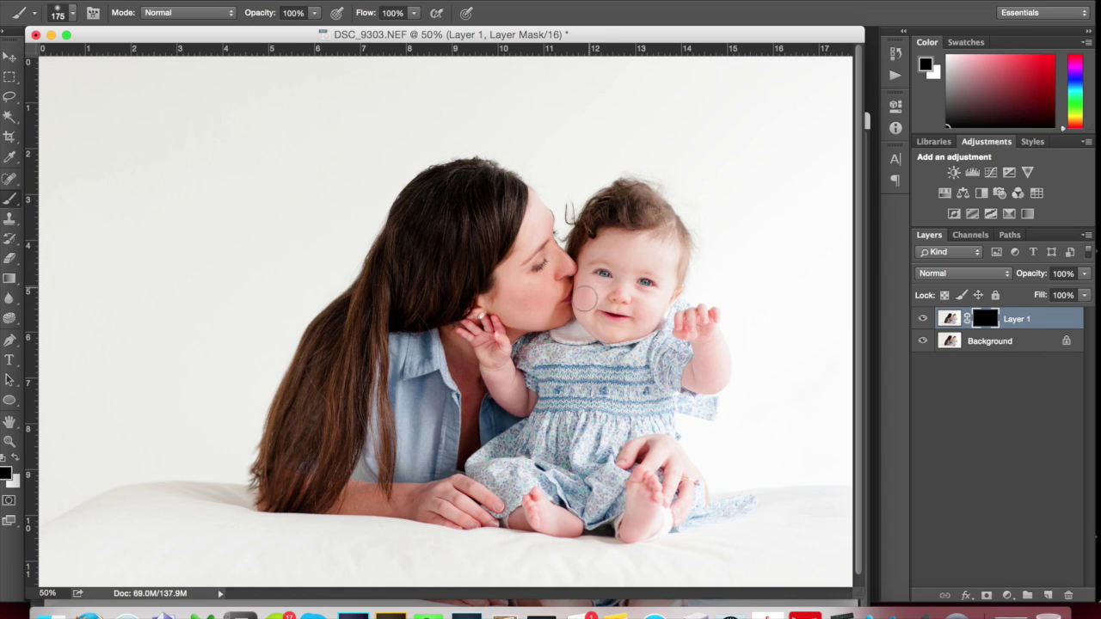
pyautogui.press('x')
pyautogui.moveTo(559, 275)
pyautogui.mouseDown()
pyautogui.moveTo(598, 299)
pyautogui.moveTo(587, 291)
pyautogui.moveTo(638, 307)
pyautogui.mouseUp()
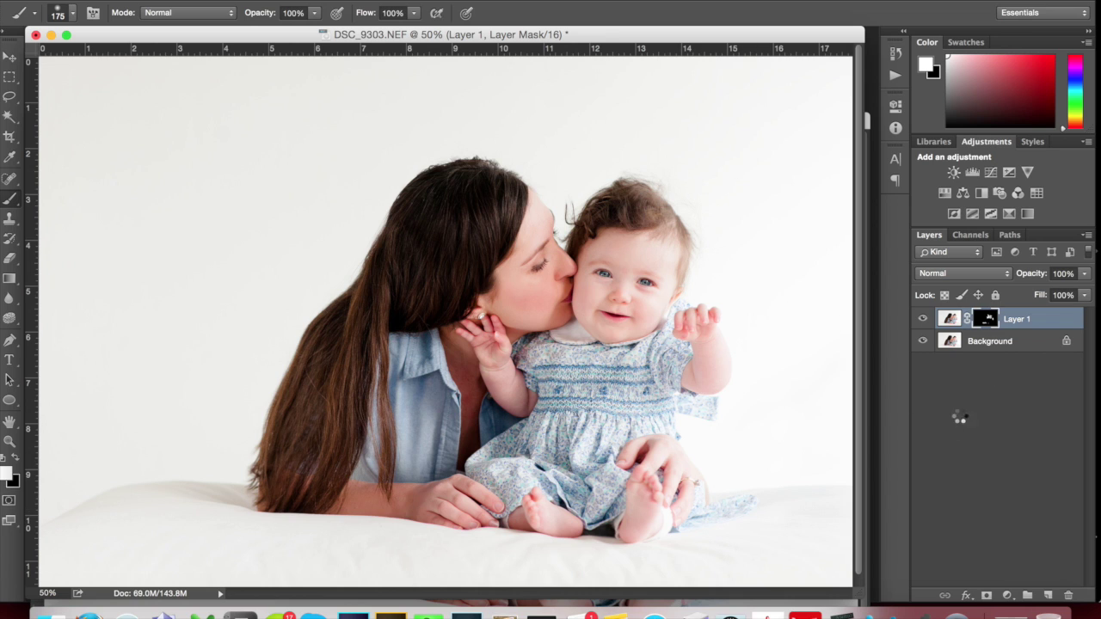
# Merge the smoothing layer into the background and add a new empty layer in Soft Light blend mode.
pyautogui.click(1047, 595)
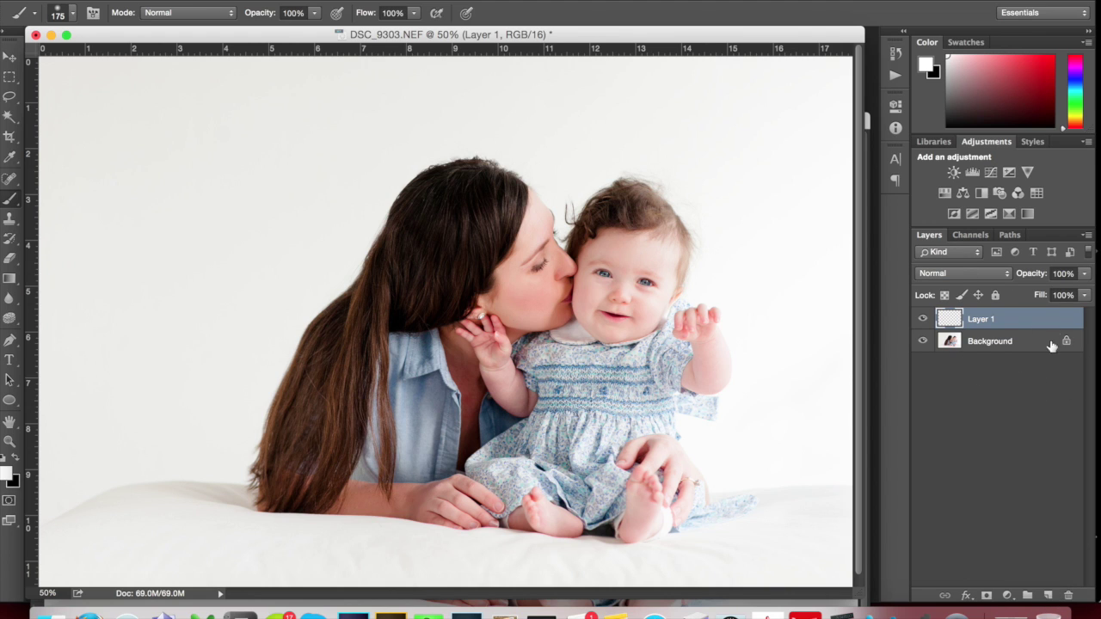
pyautogui.click(970, 278)
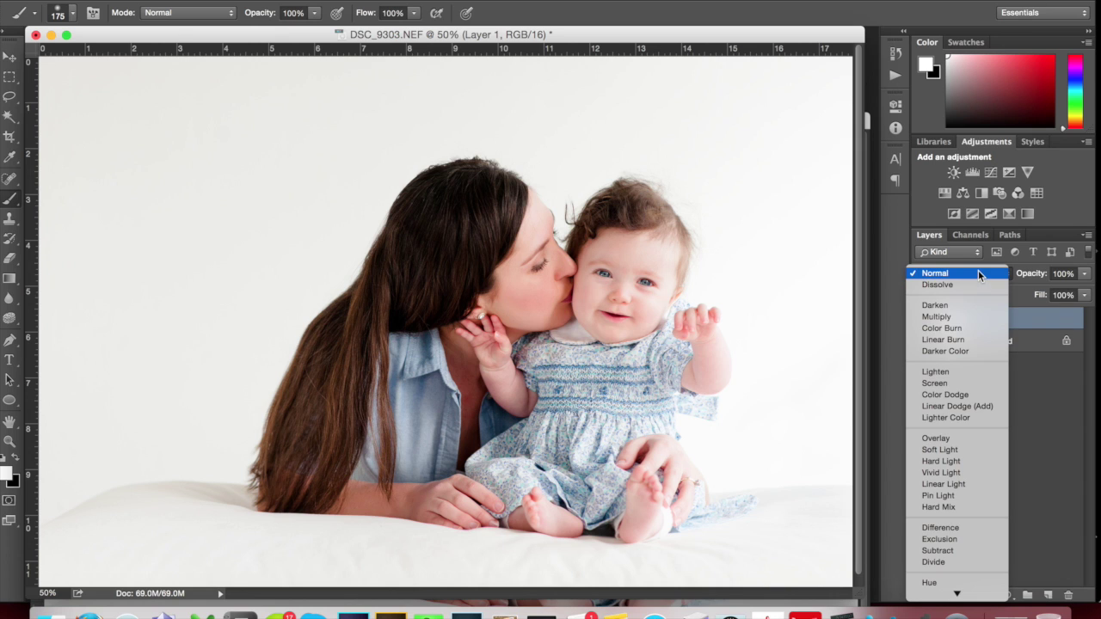
pyautogui.click(964, 451)
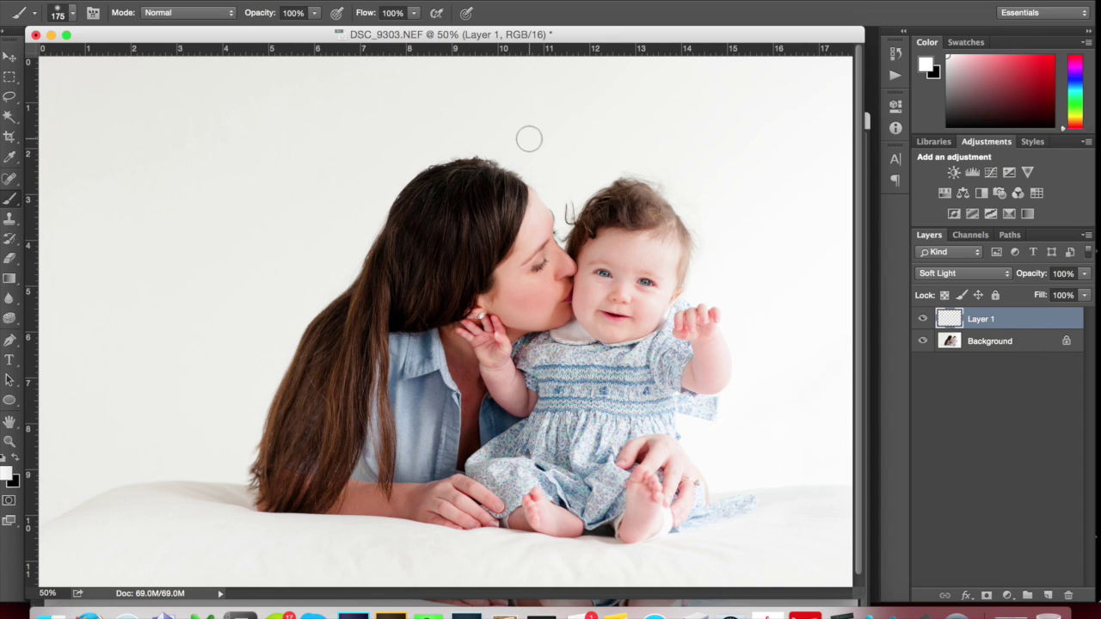
# Set the brush to 11% opacity and a size of 500 for subtle dodging and burning.
pyautogui.click(316, 12)
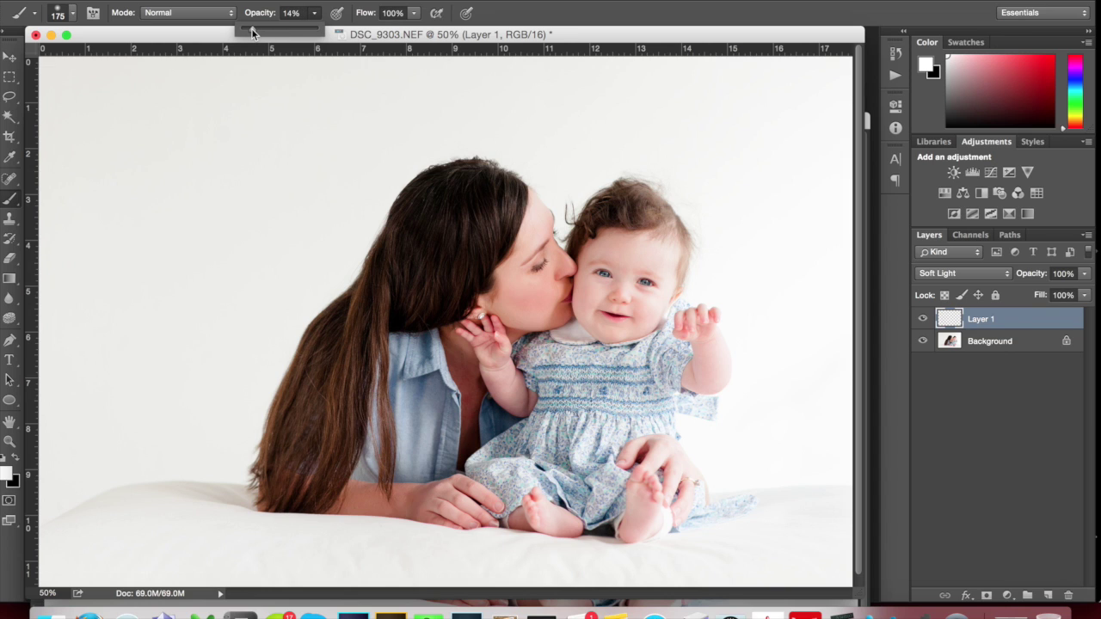
pyautogui.moveTo(250, 28); pyautogui.dragTo(249, 28)
pyautogui.click(558, 280)
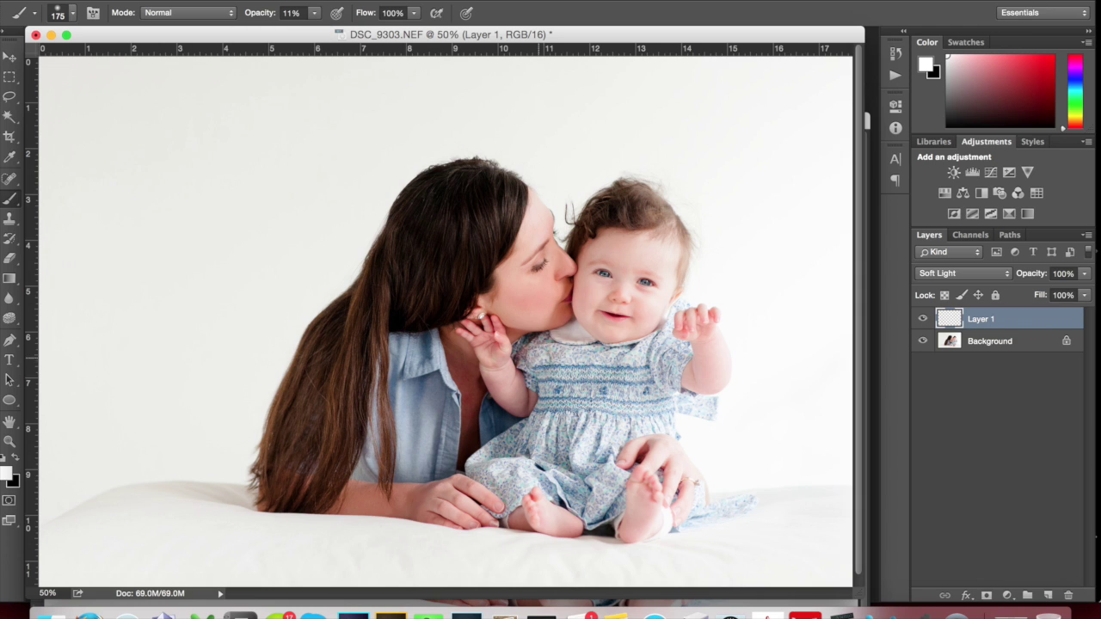
pyautogui.press(']')
pyautogui.press(']')
pyautogui.press(']')
pyautogui.press(']')
pyautogui.press(']')
pyautogui.press(']')
pyautogui.press(']')
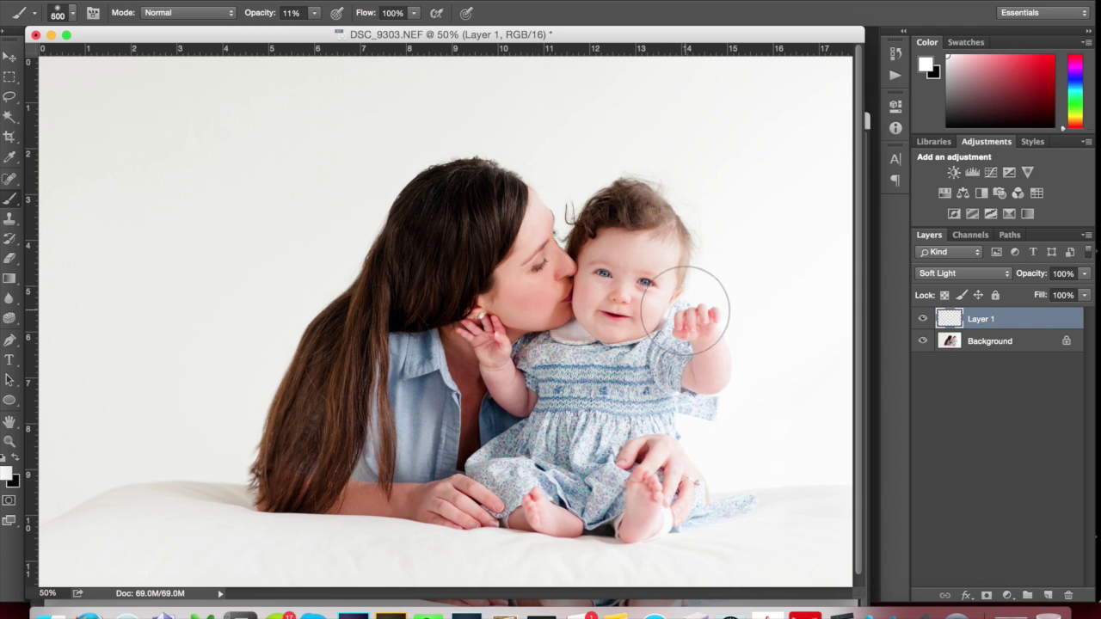
pyautogui.press('[')
pyautogui.press('[')
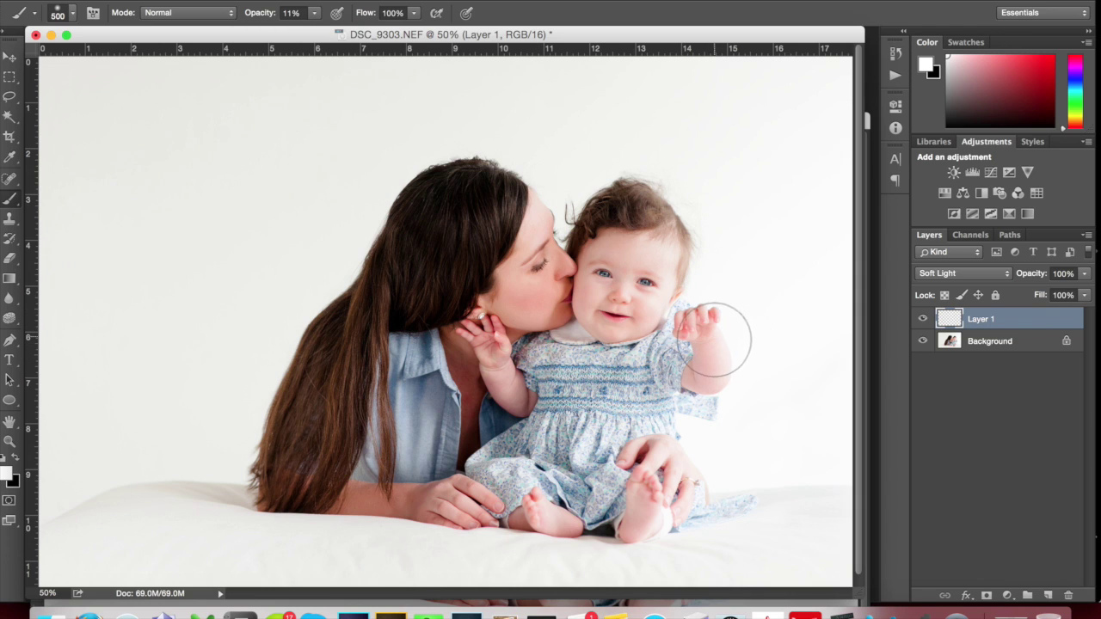
# Burn with black and dodge with white across the portrait on the Soft Light layer, and merge it into the background.
pyautogui.press('x')
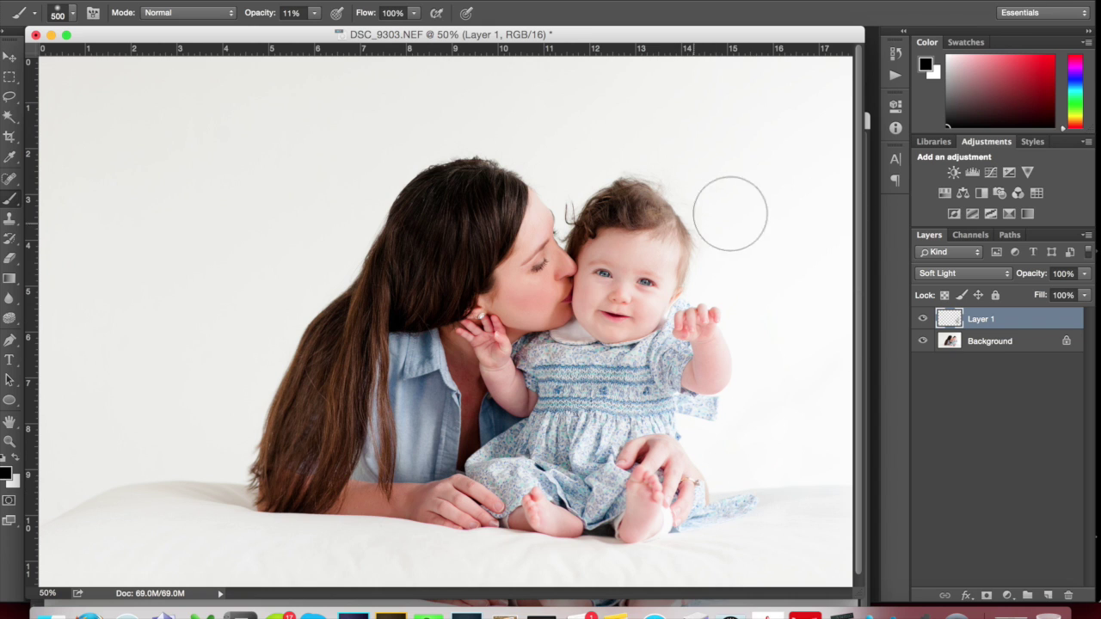
pyautogui.moveTo(735, 246)
pyautogui.mouseDown()
pyautogui.moveTo(707, 208)
pyautogui.moveTo(736, 177)
pyautogui.moveTo(747, 214)
pyautogui.moveTo(692, 171)
pyautogui.moveTo(661, 177)
pyautogui.moveTo(678, 165)
pyautogui.moveTo(547, 320)
pyautogui.moveTo(750, 189)
pyautogui.mouseUp()
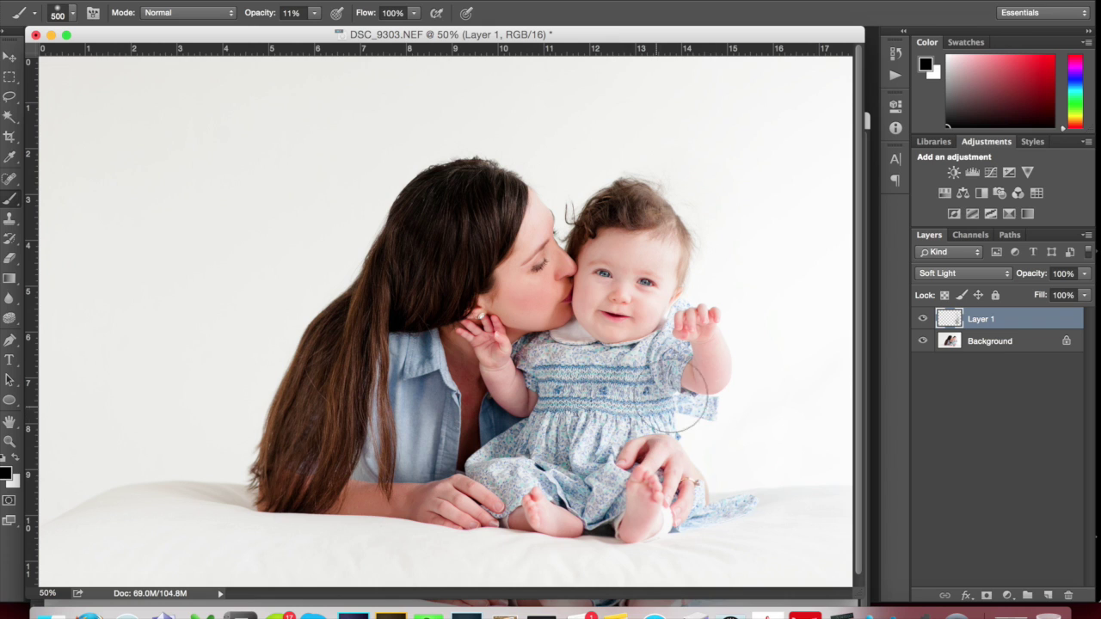
pyautogui.moveTo(490, 379)
pyautogui.mouseDown()
pyautogui.moveTo(407, 177)
pyautogui.moveTo(415, 248)
pyautogui.moveTo(476, 123)
pyautogui.moveTo(484, 216)
pyautogui.mouseUp()
pyautogui.press('x')
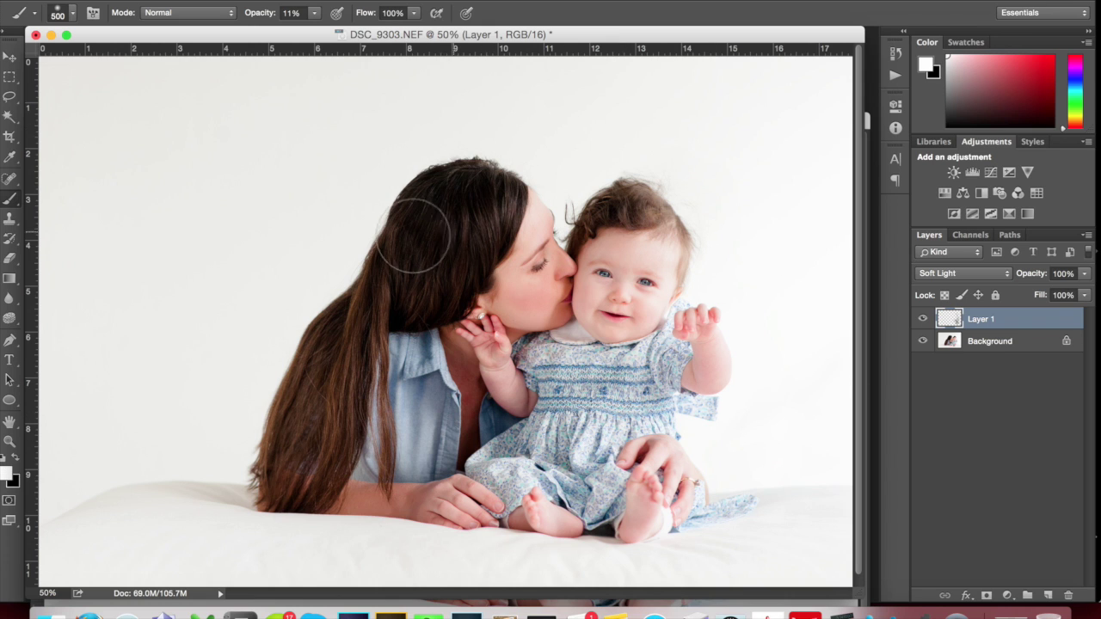
pyautogui.moveTo(356, 233)
pyautogui.mouseDown()
pyautogui.moveTo(383, 245)
pyautogui.moveTo(454, 202)
pyautogui.moveTo(409, 247)
pyautogui.moveTo(456, 190)
pyautogui.moveTo(429, 269)
pyautogui.moveTo(446, 258)
pyautogui.moveTo(445, 290)
pyautogui.moveTo(481, 198)
pyautogui.moveTo(487, 258)
pyautogui.moveTo(352, 359)
pyautogui.moveTo(428, 253)
pyautogui.moveTo(425, 315)
pyautogui.moveTo(438, 304)
pyautogui.moveTo(448, 312)
pyautogui.moveTo(422, 343)
pyautogui.moveTo(441, 336)
pyautogui.moveTo(440, 361)
pyautogui.moveTo(574, 300)
pyautogui.moveTo(570, 313)
pyautogui.moveTo(619, 348)
pyautogui.moveTo(648, 296)
pyautogui.moveTo(560, 283)
pyautogui.moveTo(674, 465)
pyautogui.moveTo(574, 282)
pyautogui.moveTo(545, 520)
pyautogui.moveTo(344, 491)
pyautogui.moveTo(739, 336)
pyautogui.moveTo(296, 282)
pyautogui.moveTo(335, 272)
pyautogui.moveTo(759, 449)
pyautogui.mouseUp()
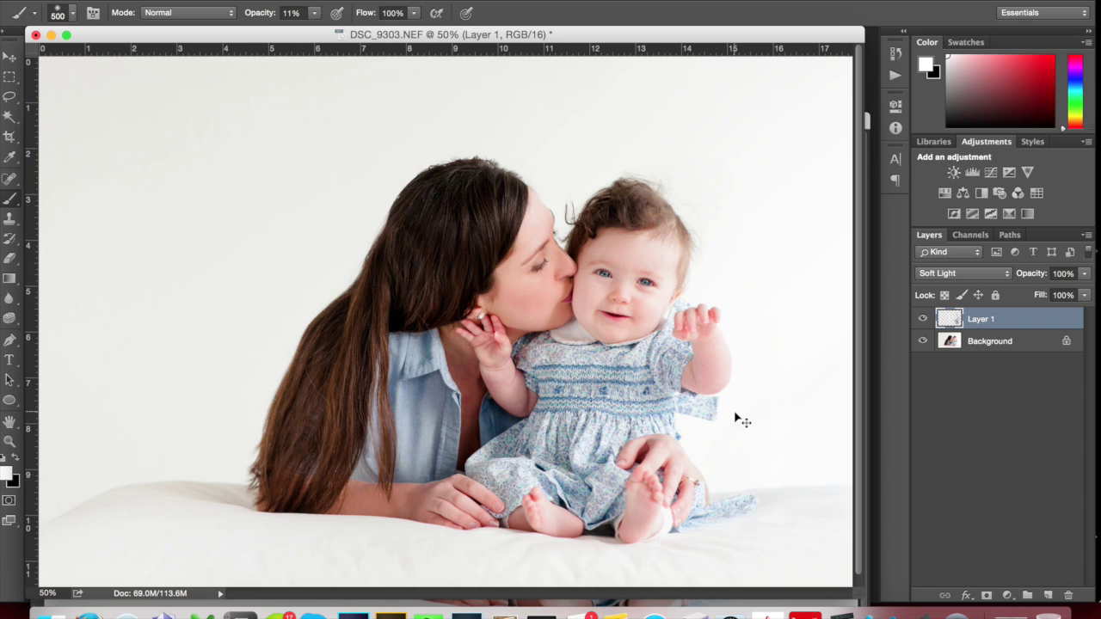
pyautogui.press('super+e')
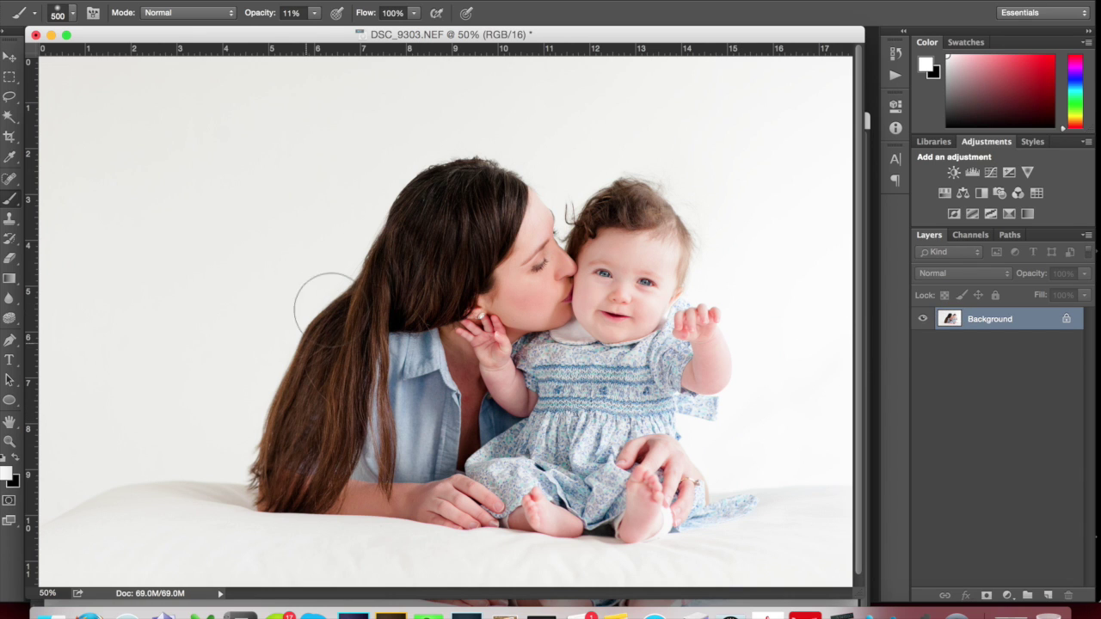
# Duplicate the background and reshape the outline of the mother's hair in Liquify with a size 900 brush.
pyautogui.press('super+j')
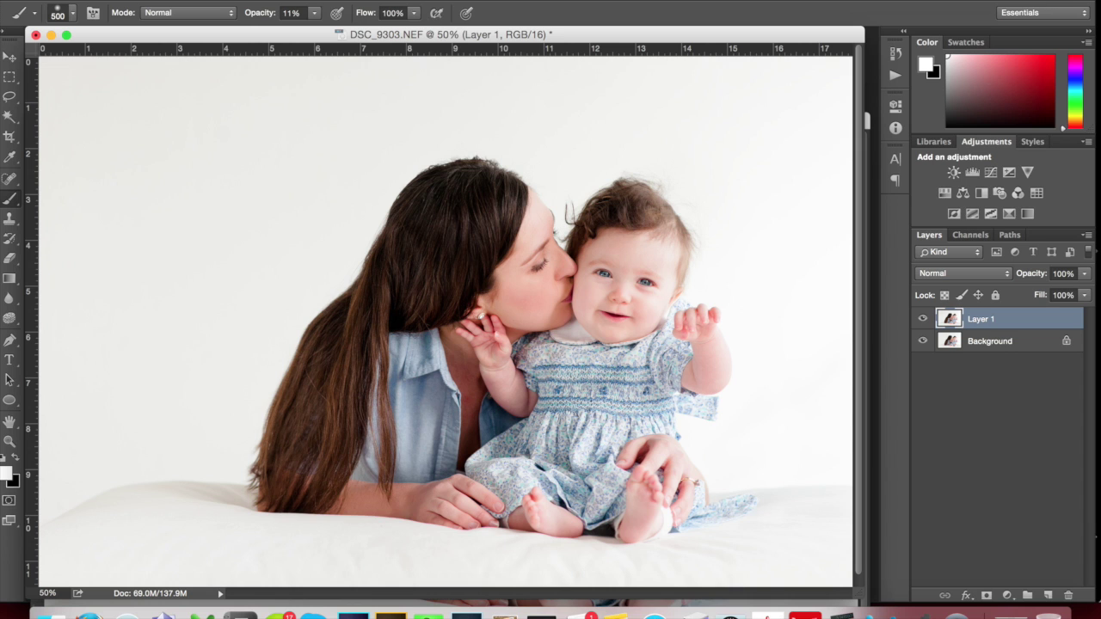
pyautogui.click(374, 1)
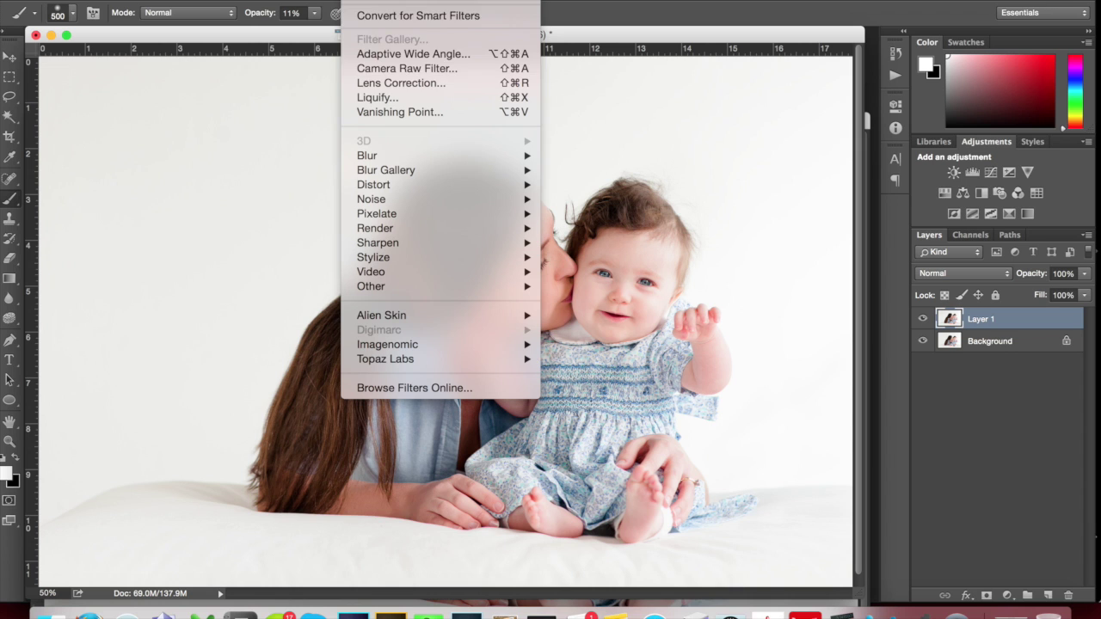
pyautogui.click(375, 98)
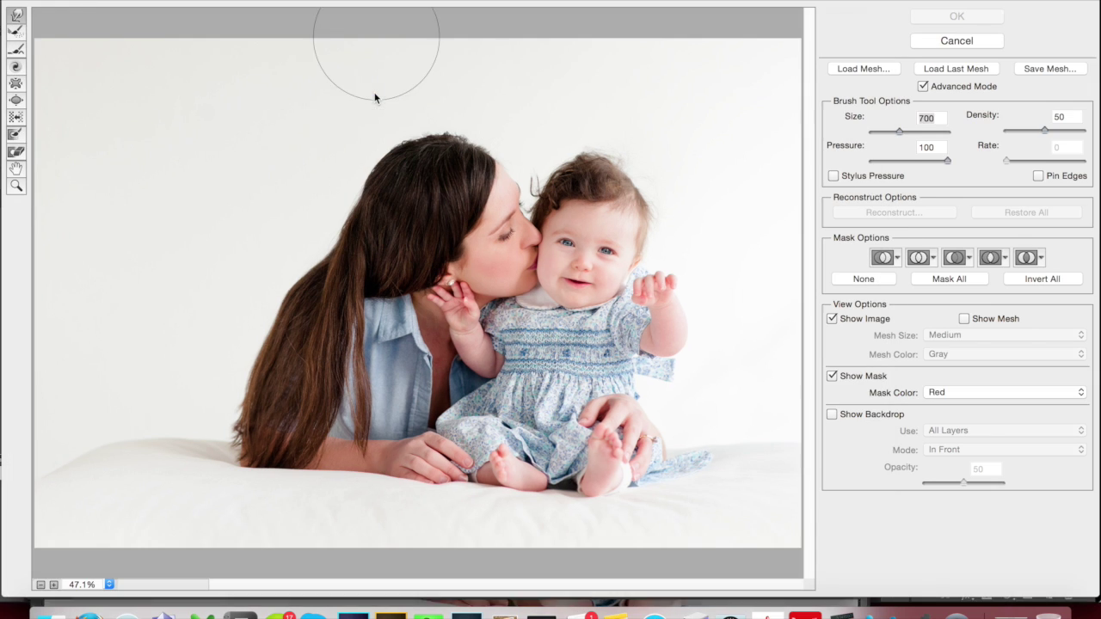
pyautogui.press(']')
pyautogui.press(']')
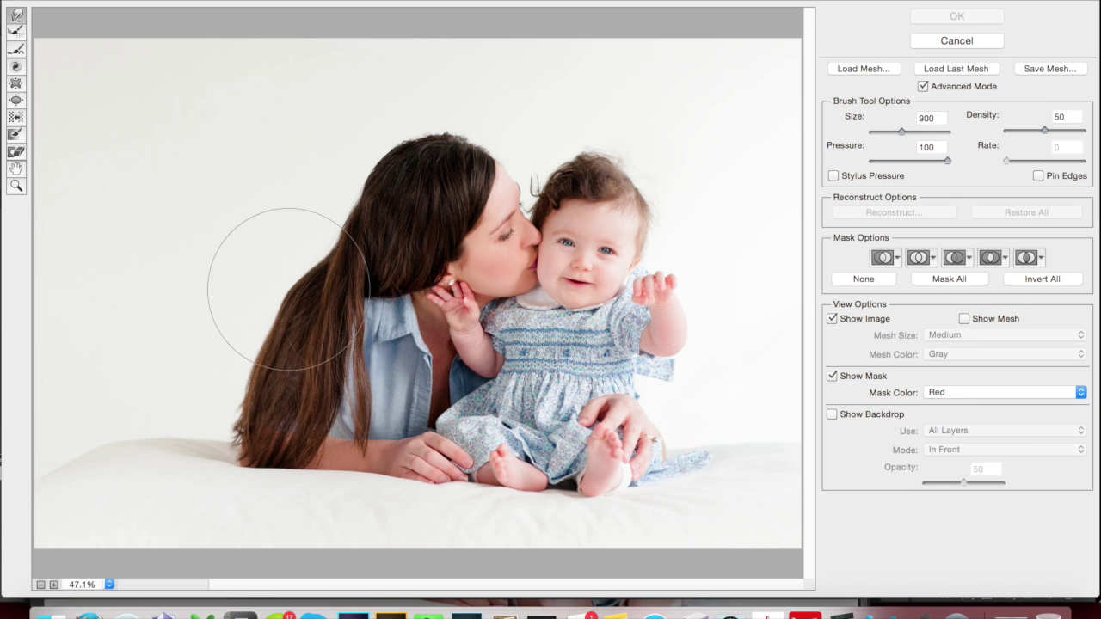
pyautogui.moveTo(290, 278); pyautogui.dragTo(258, 246)
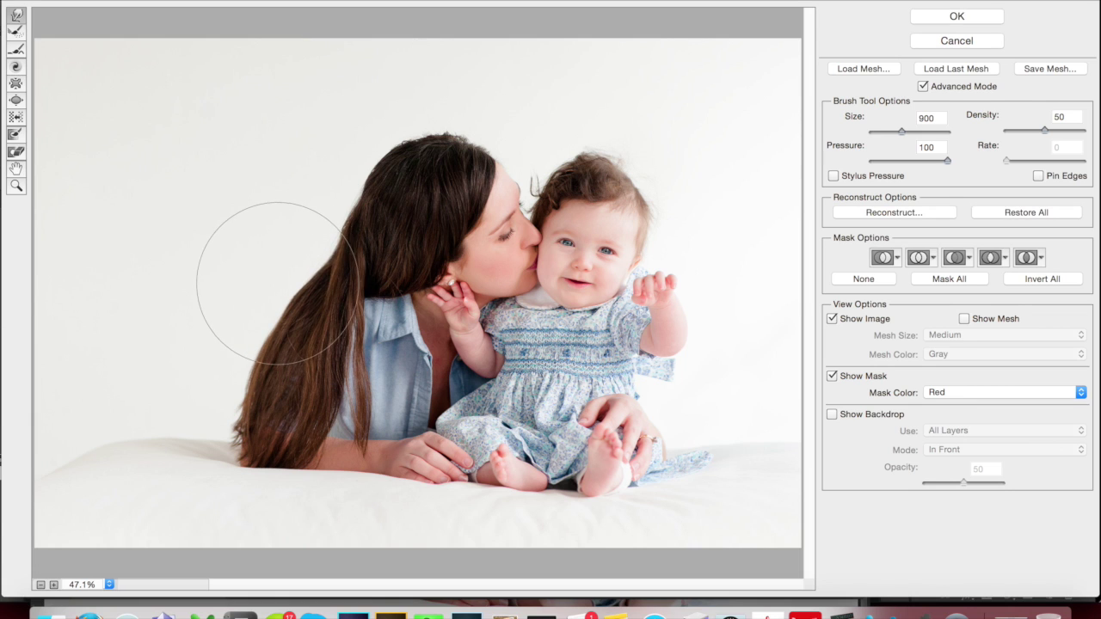
# Reduce the Liquify brush to 300 for finer reshaping, apply the filter and merge Layer 1 into the background.
pyautogui.press('[')
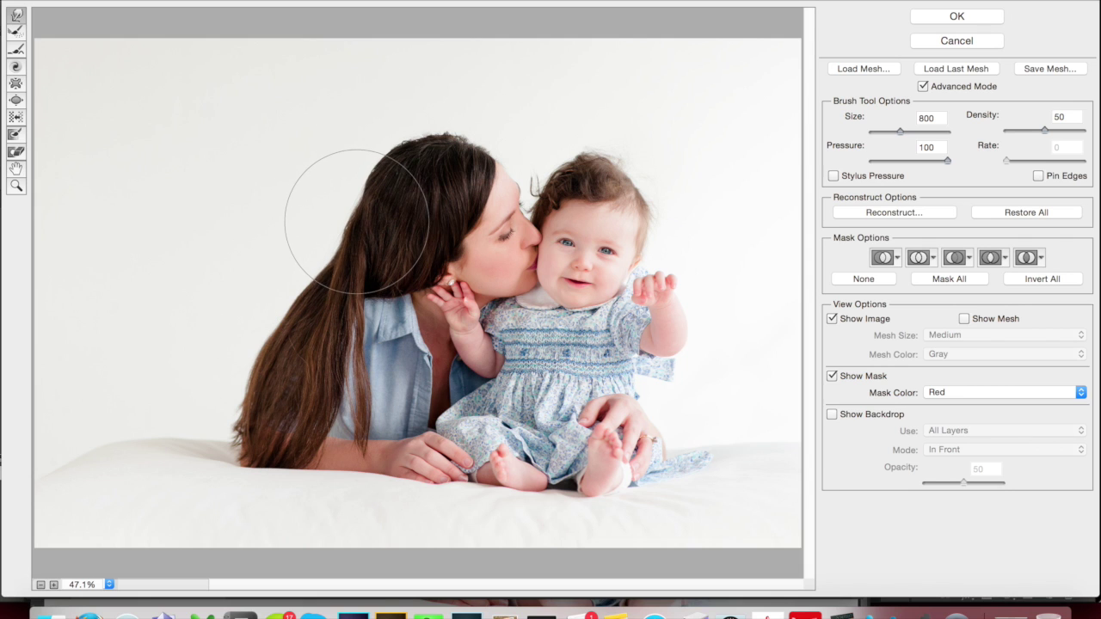
pyautogui.press('[')
pyautogui.press('[')
pyautogui.press('[')
pyautogui.press('[')
pyautogui.press('[')
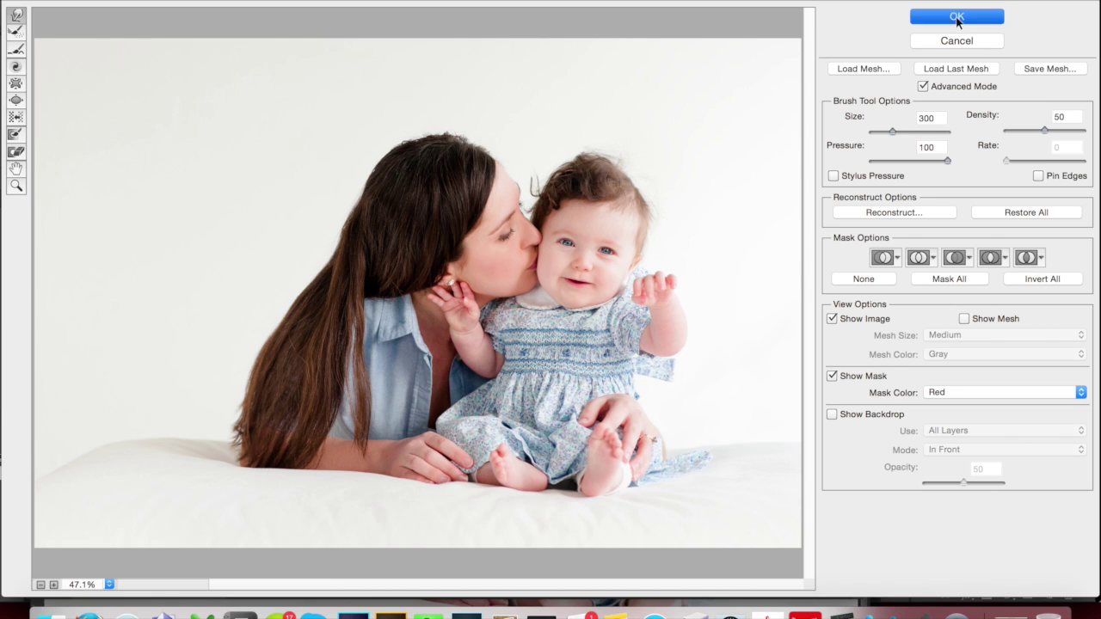
pyautogui.click(956, 19)
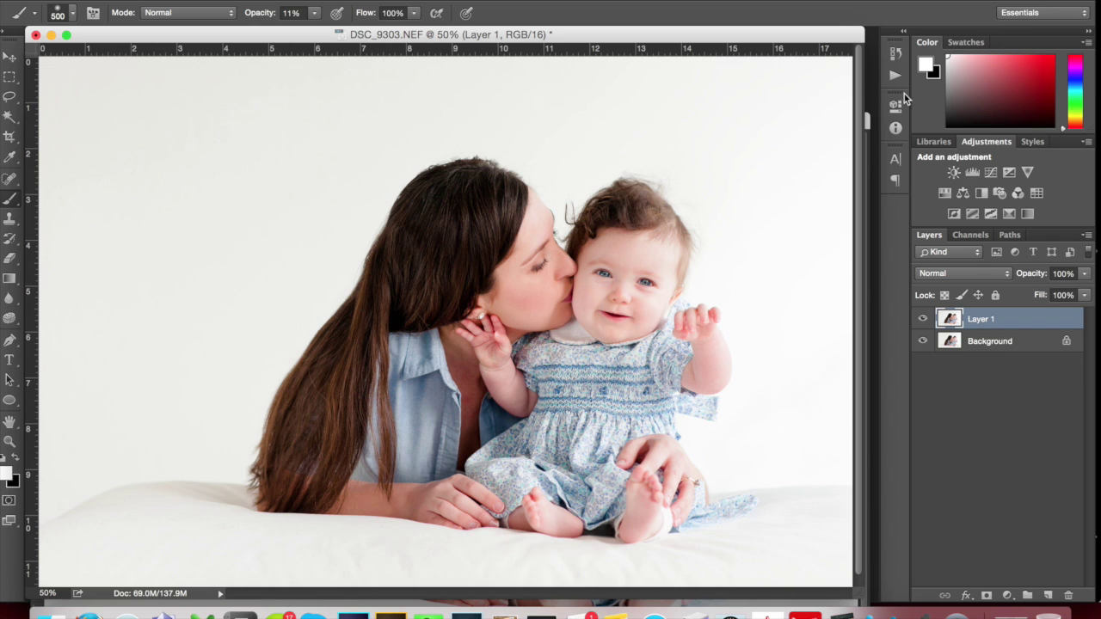
pyautogui.press('super+e')
# Run the Sharpey Sharp action, continuing past its unavailable merge command, and merge the sharpening layer into the background.
pyautogui.click(894, 76)
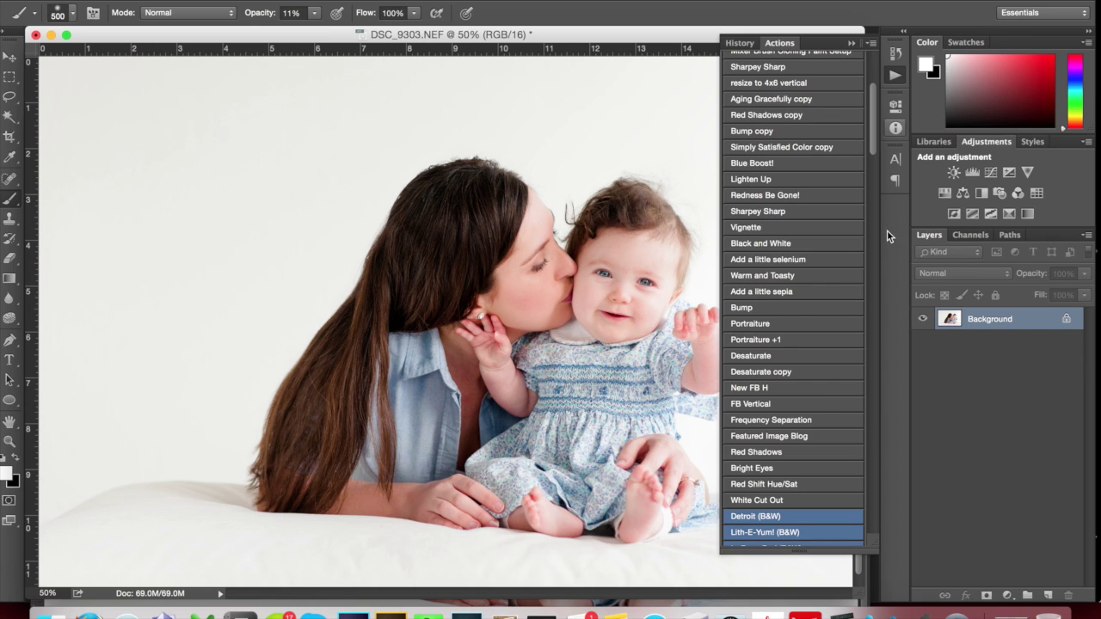
pyautogui.click(782, 212)
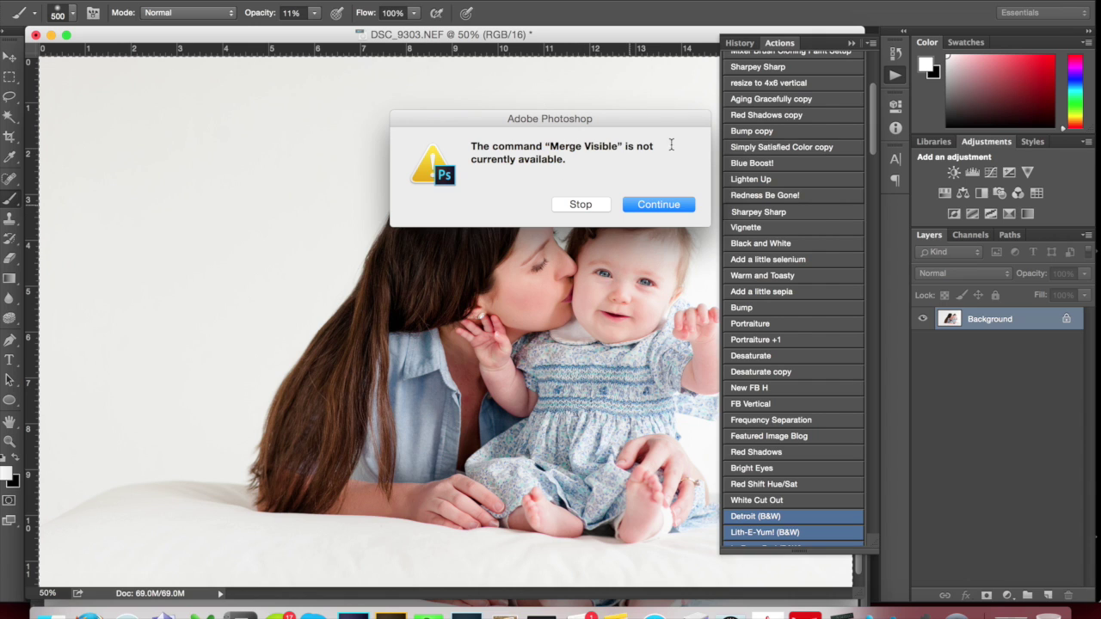
pyautogui.click(665, 206)
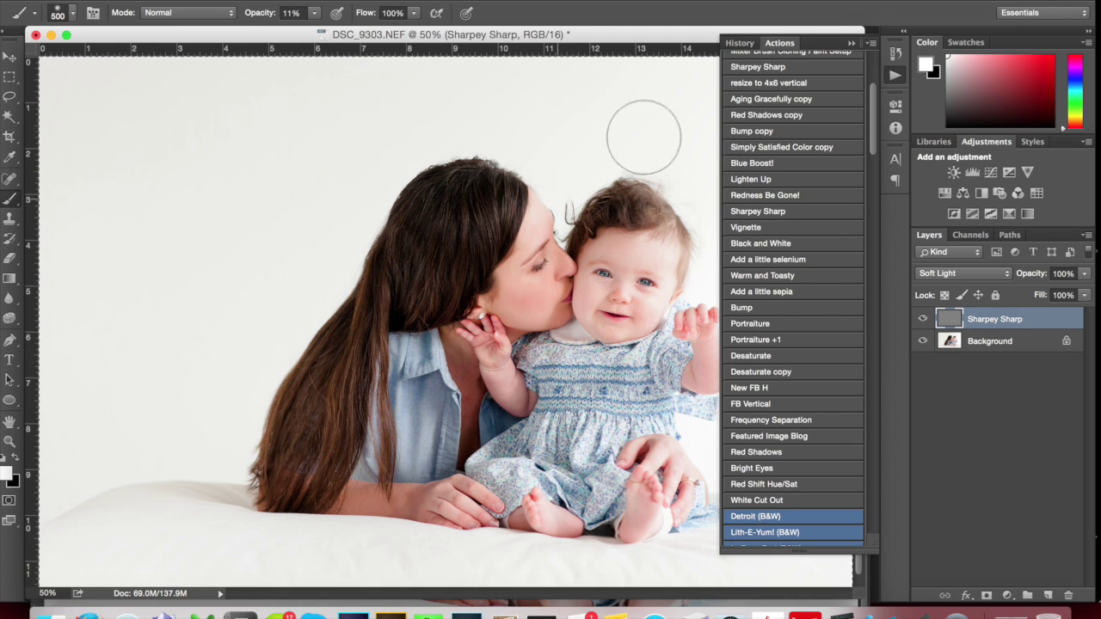
pyautogui.click(851, 43)
pyautogui.moveTo(708, 438); pyautogui.dragTo(707, 424)
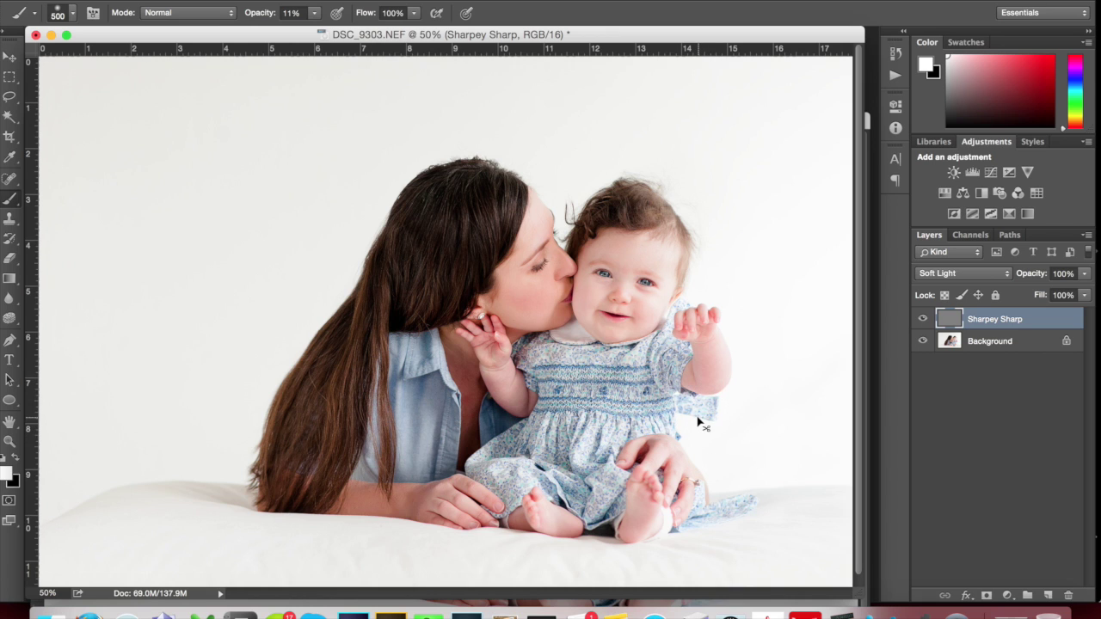
pyautogui.press('F2')
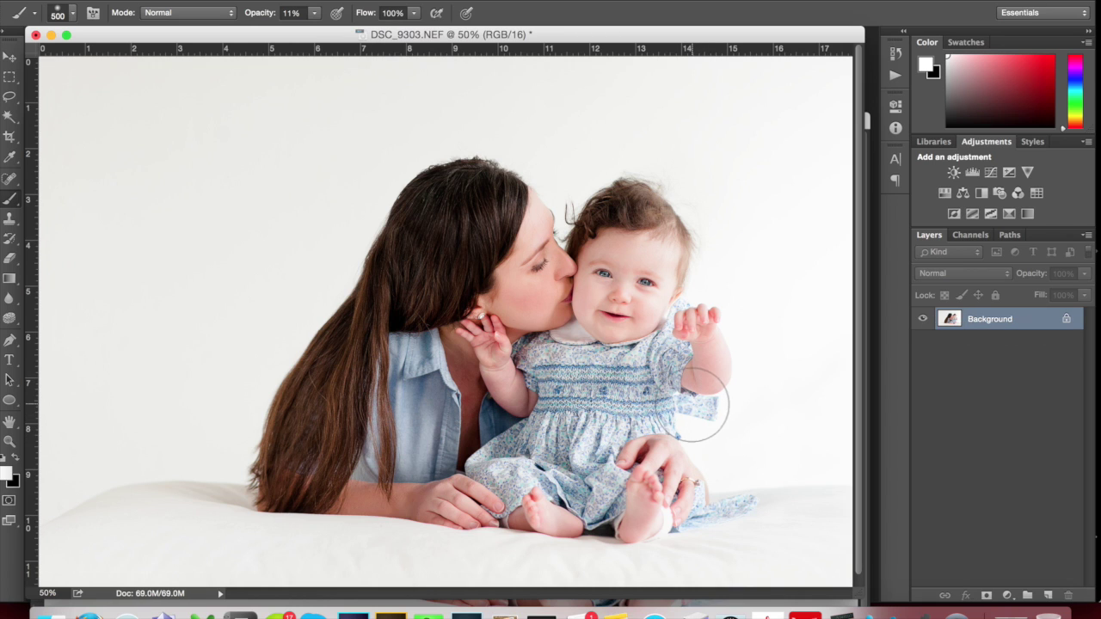